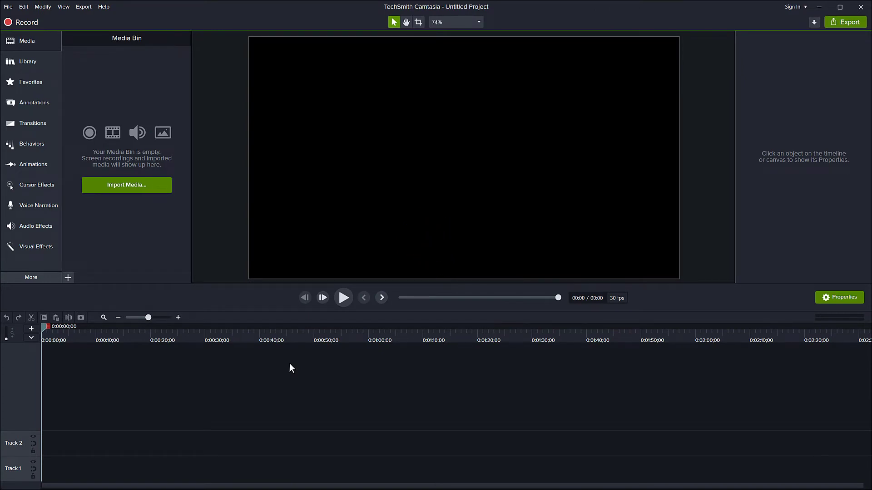
Step: Add a white Bold-style rectangle shape to the canvas
click(47, 105)
click(116, 41)
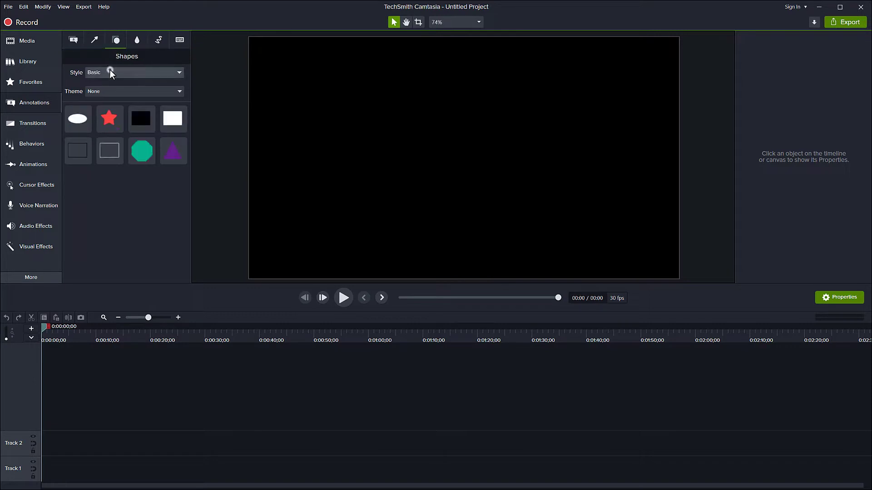
click(110, 69)
click(103, 113)
drag(172, 118, 464, 158)
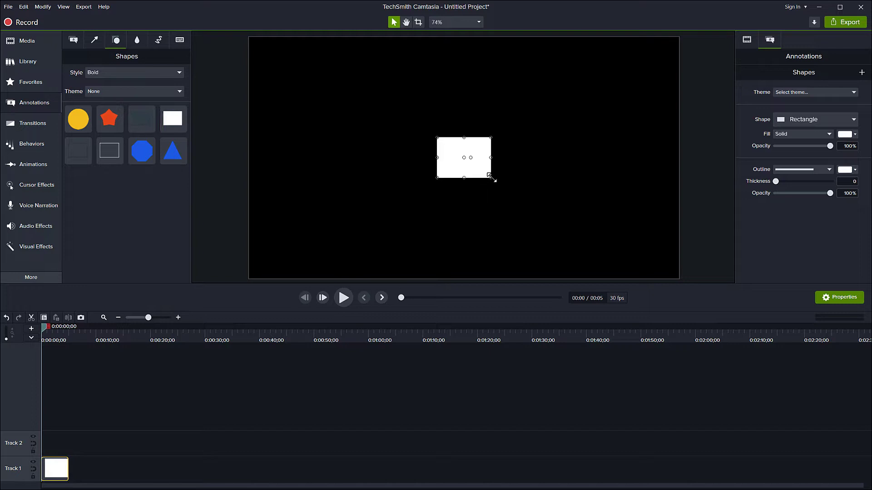
Step: Stretch the rectangle from its centre to fill the canvas, fit the timeline, and lock Track 1
key(ctrl)
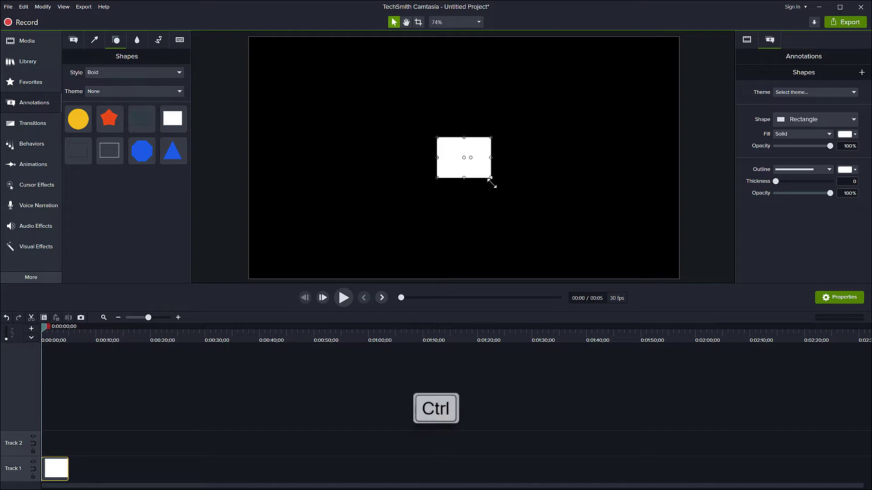
drag(491, 180, 677, 276)
click(103, 319)
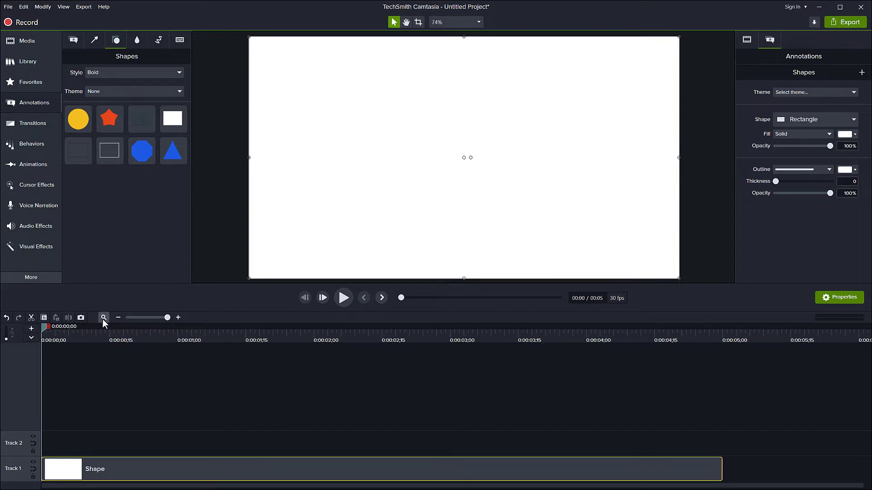
click(33, 474)
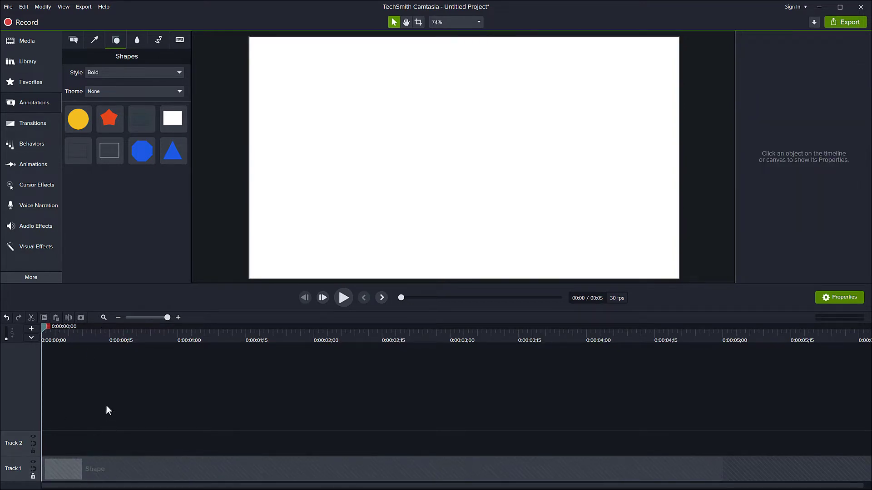
Step: Add a Basic-style text callout to the canvas
click(79, 38)
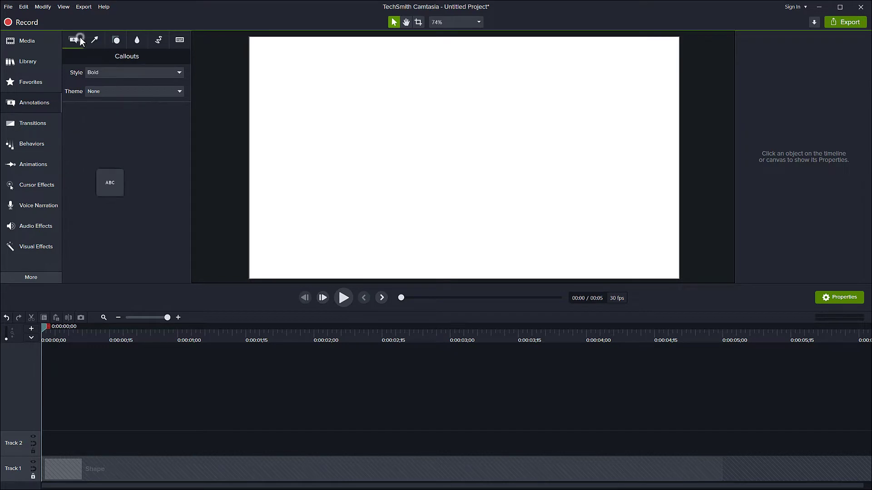
click(92, 72)
click(98, 105)
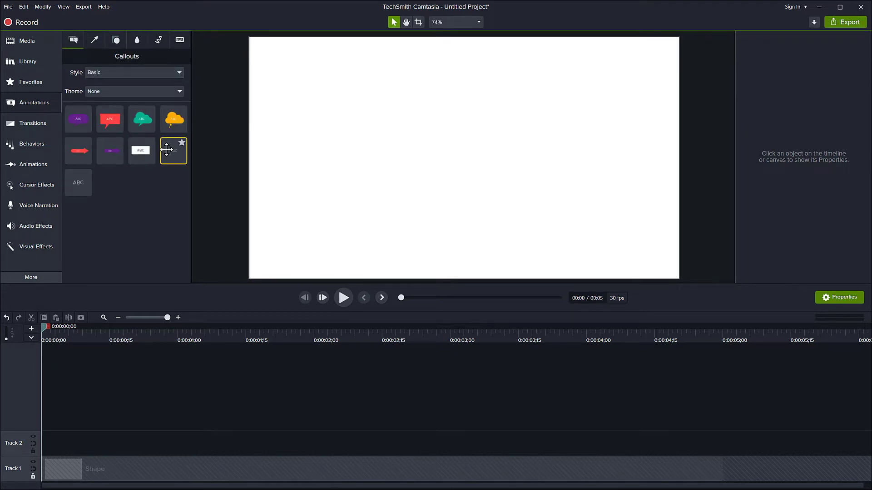
double_click(166, 149)
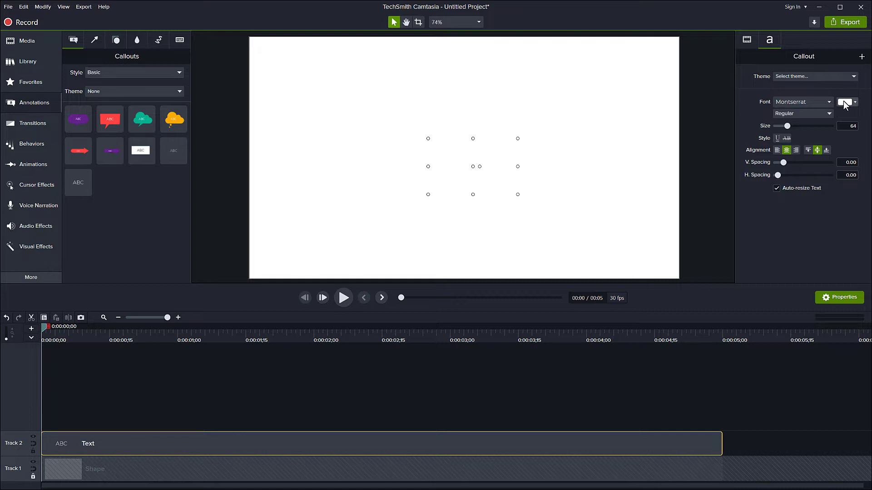
Step: Format the callout text black, Bold, size 72 with 0.10 letter spacing
click(844, 103)
click(793, 132)
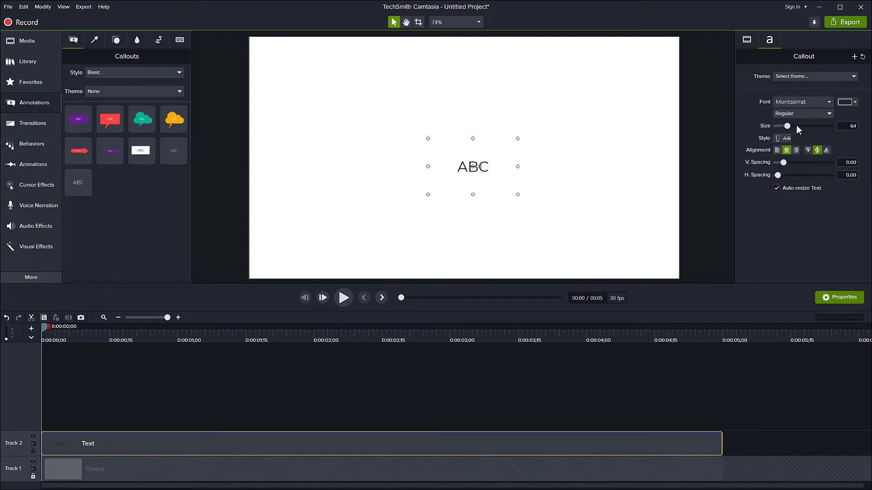
click(802, 114)
click(794, 143)
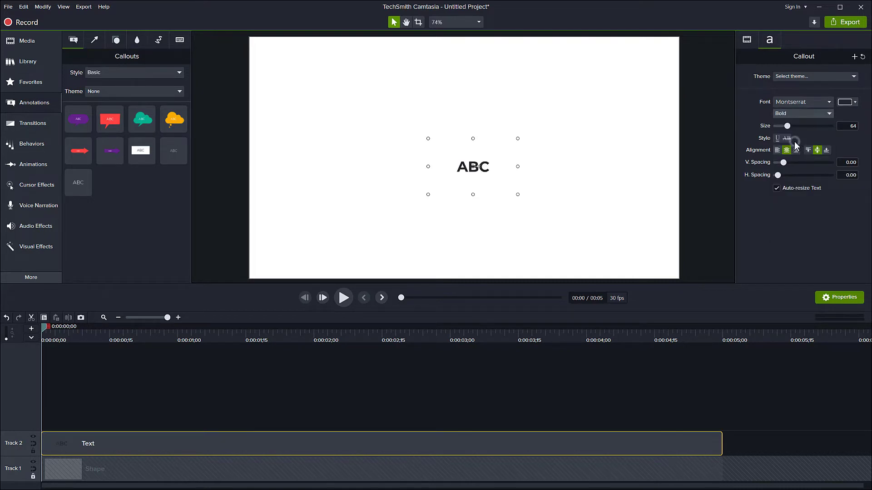
click(845, 127)
text(72)
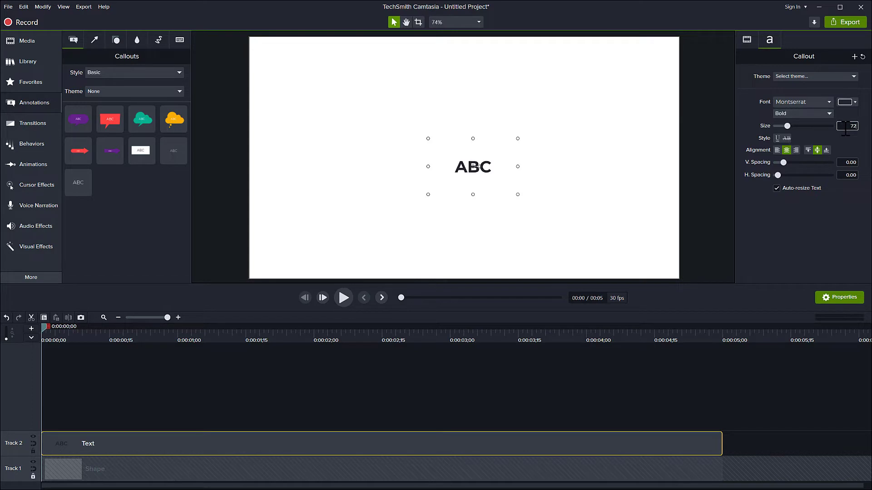
click(854, 176)
text(0.10)
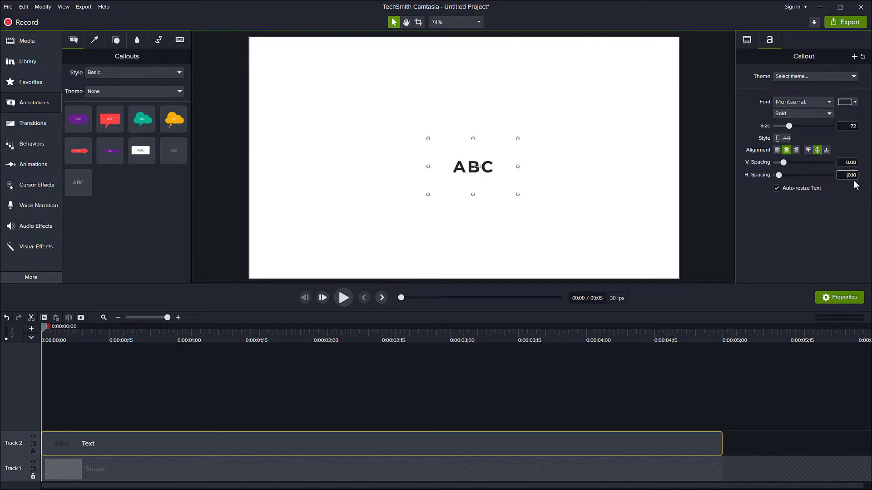
Step: Replace the placeholder with 'CREATIVE', widen the box, and centre it on the canvas
double_click(482, 173)
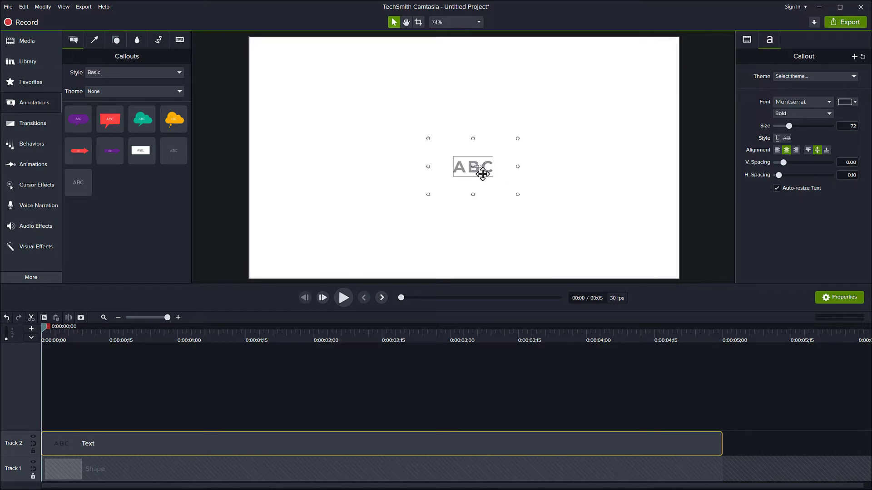
text(CREATIVE)
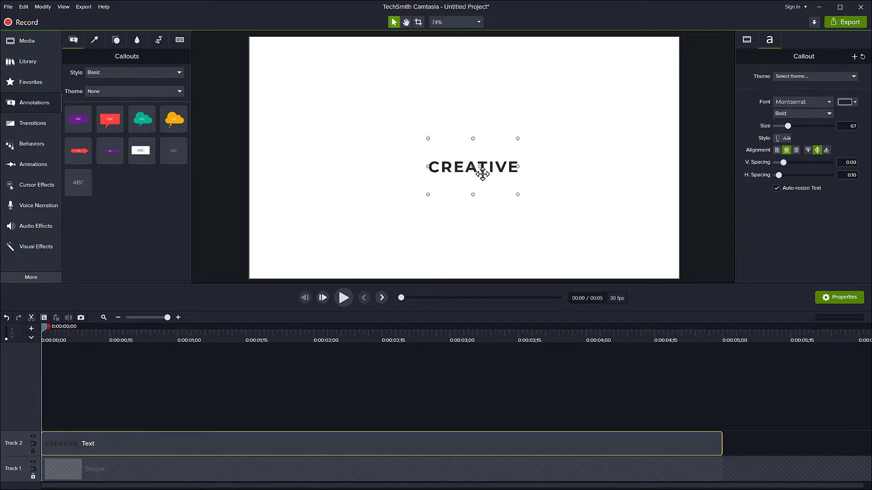
drag(520, 165, 530, 166)
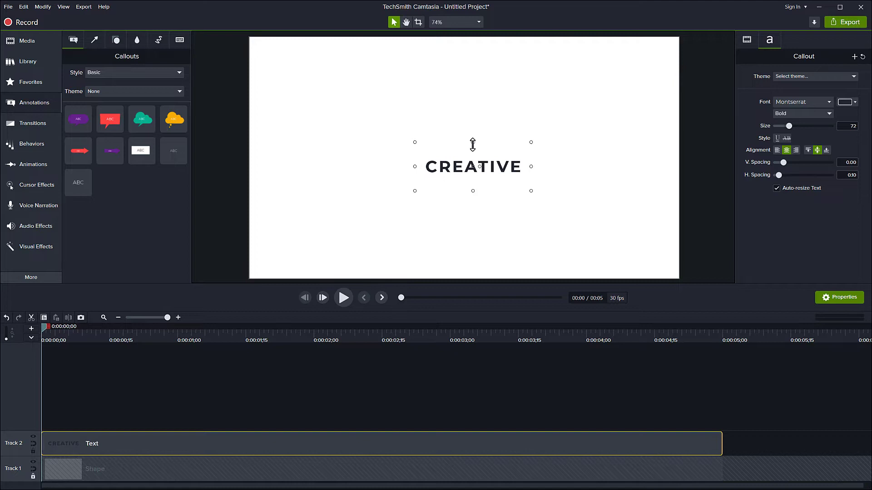
drag(471, 161, 460, 148)
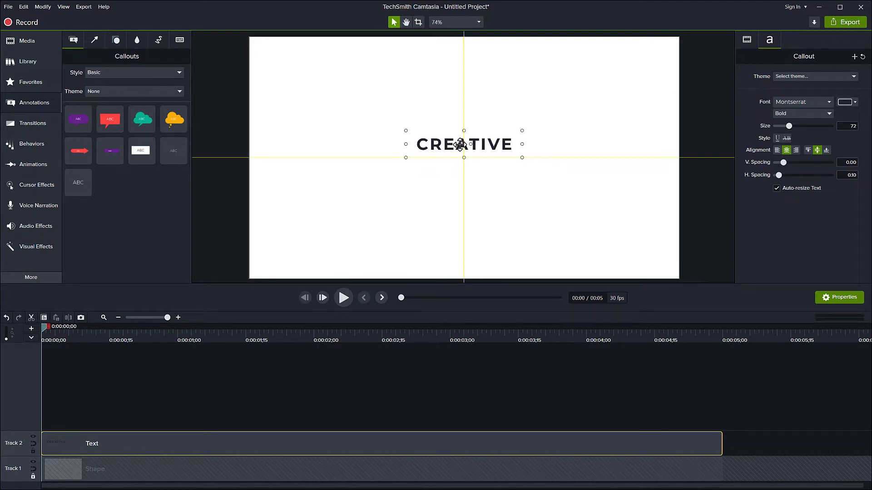
Step: Apply the Reveal behavior to the CREATIVE text clip and preview it
click(37, 145)
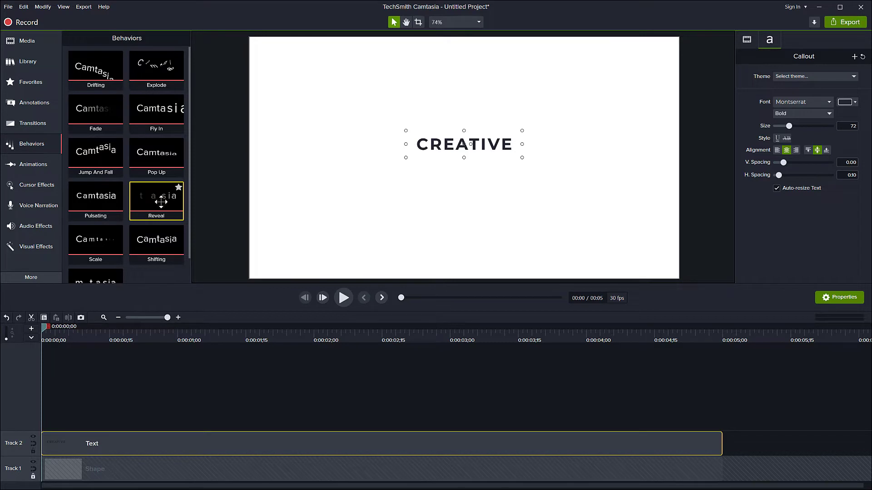
drag(161, 202, 108, 442)
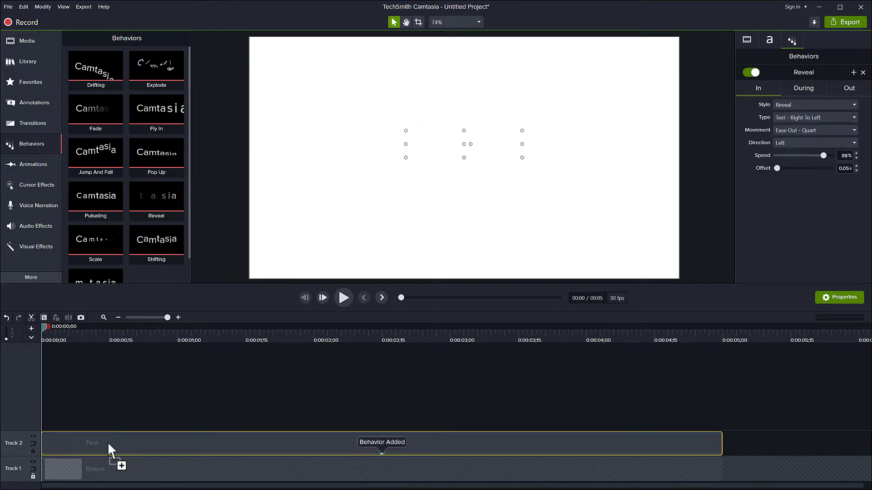
click(344, 298)
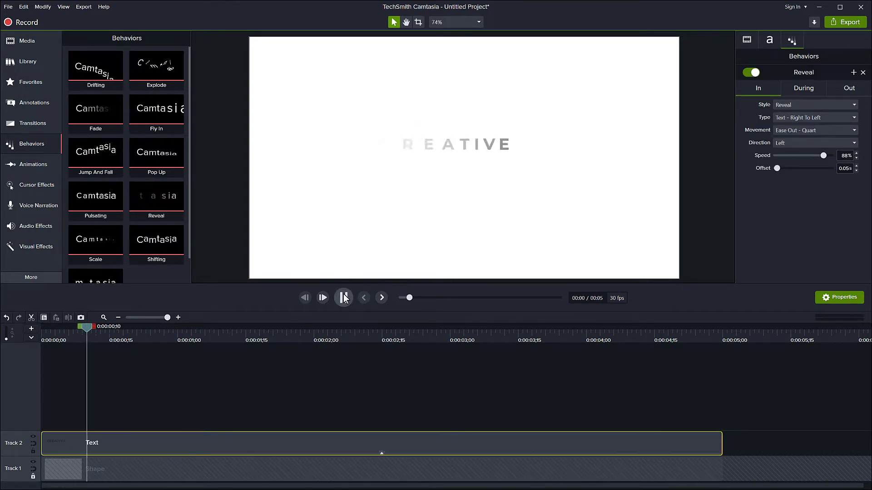
click(344, 298)
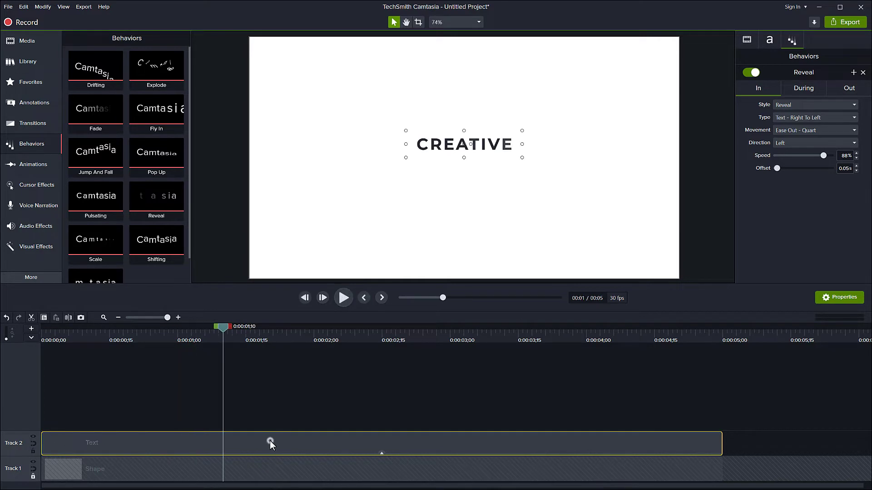
Step: Set the Reveal entrance to First To Last, Ease Both - Circ, direction Right, speed 80%
click(797, 121)
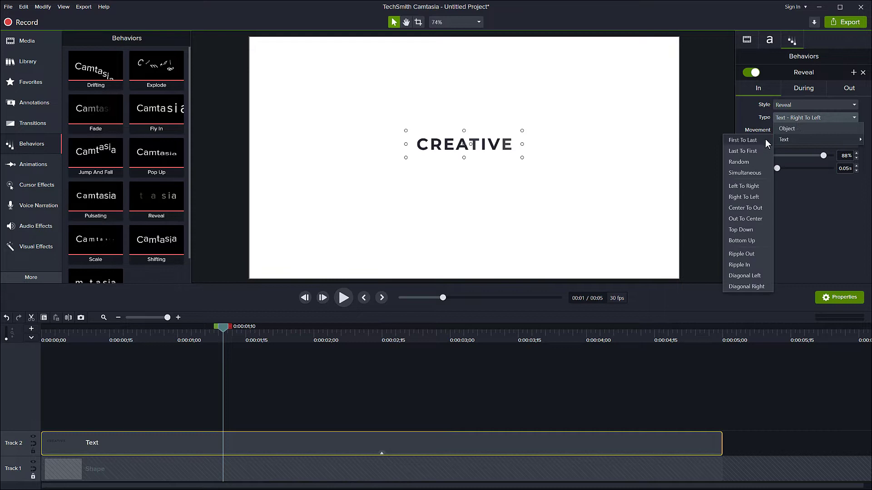
click(760, 141)
click(782, 128)
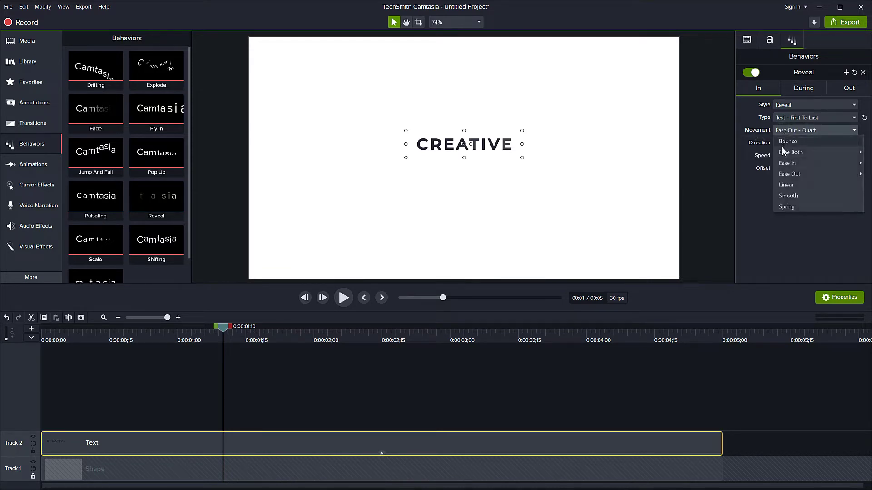
mouse_move(782, 147)
click(759, 160)
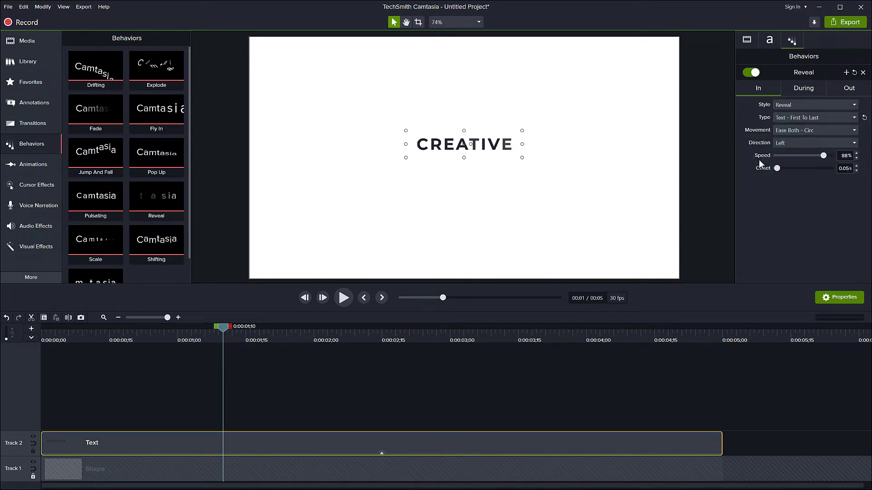
click(777, 144)
click(780, 166)
key(Return)
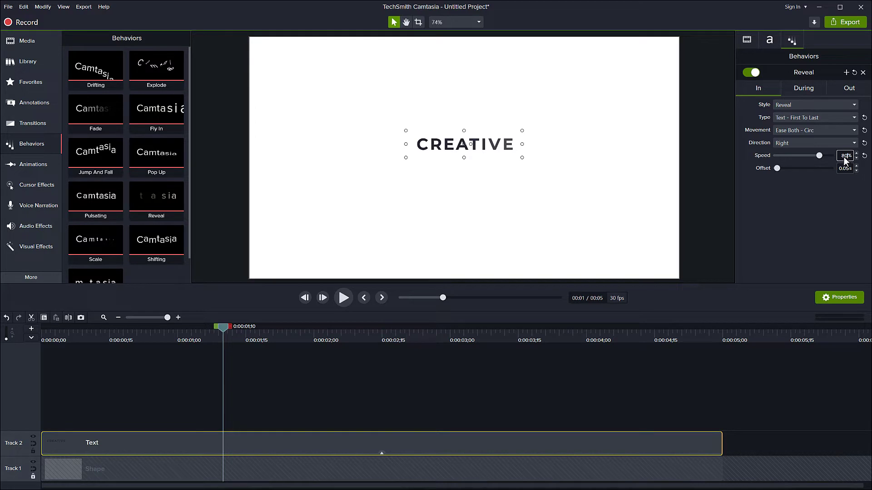
Step: Set the Reveal exit style to None and replay the animation from the start
click(806, 86)
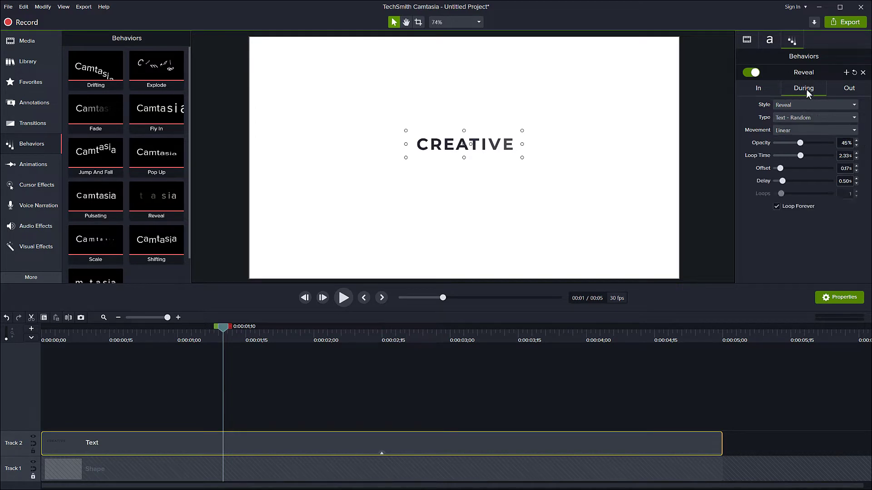
click(805, 105)
click(846, 93)
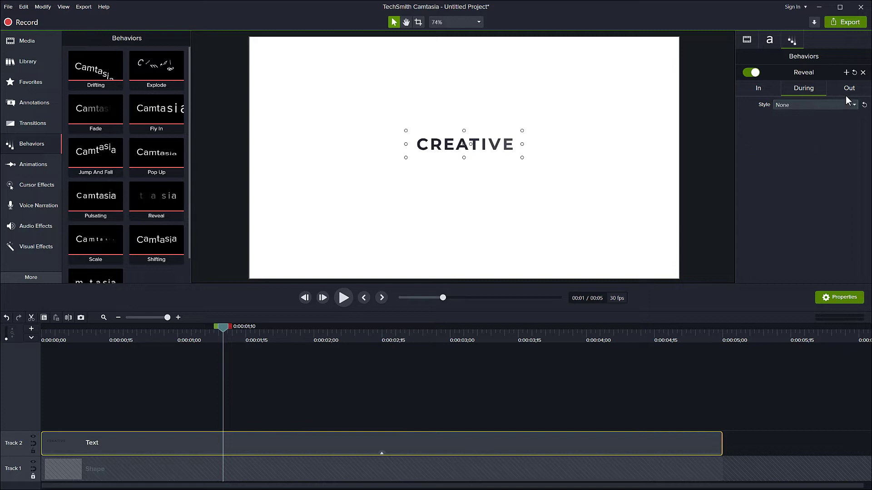
click(835, 104)
click(802, 181)
click(365, 299)
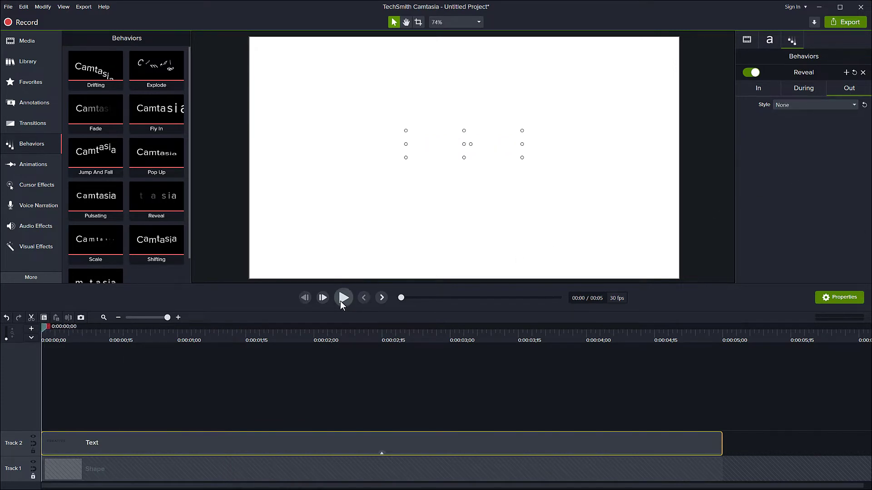
click(338, 301)
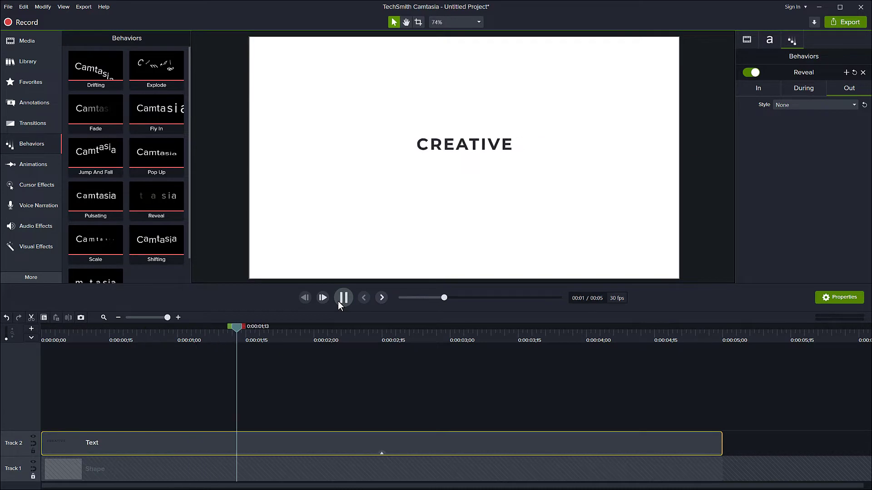
click(338, 301)
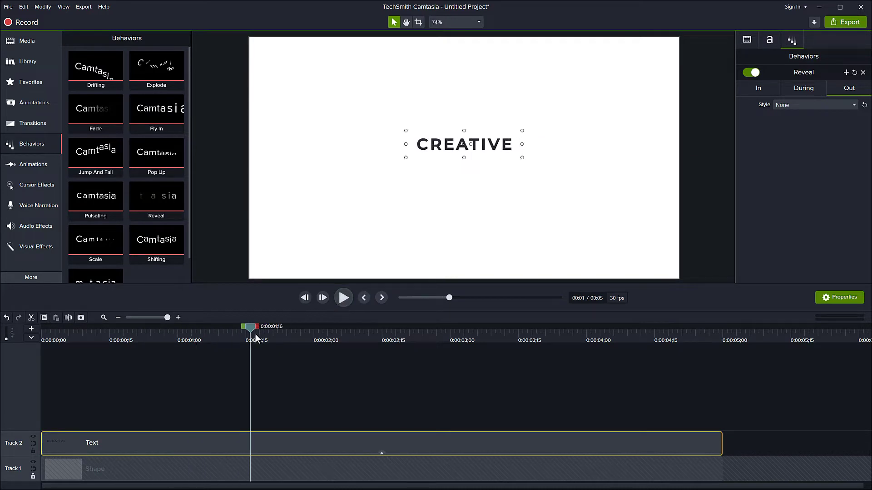
Step: Duplicate the CREATIVE clip, align the copy to 0:00, and place it below the original
key(ctrl+c)
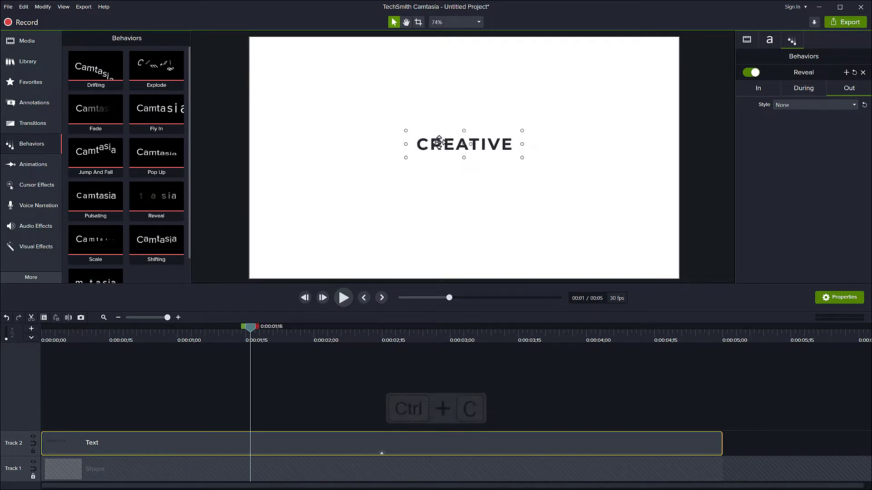
key(ctrl+v)
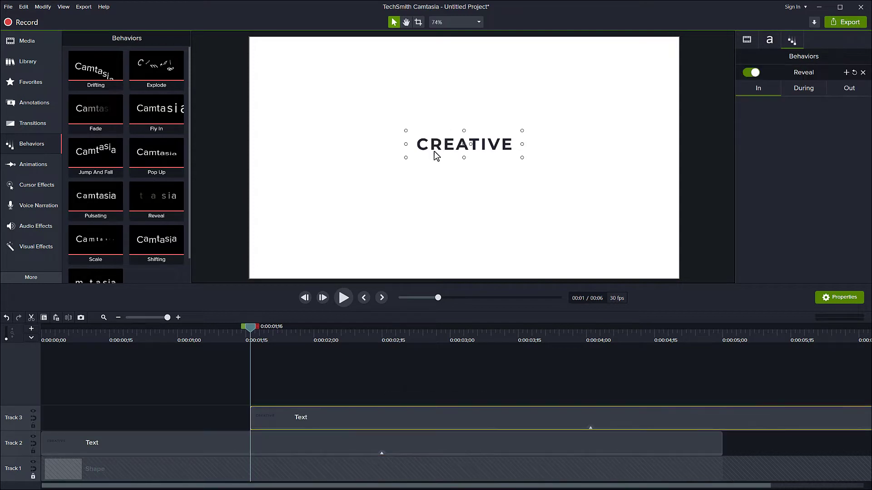
drag(290, 423, 51, 415)
drag(458, 148, 457, 169)
Step: Change the copy to 'DESIGN' at size 210 with 0 letter spacing, nudged slightly lower
double_click(458, 169)
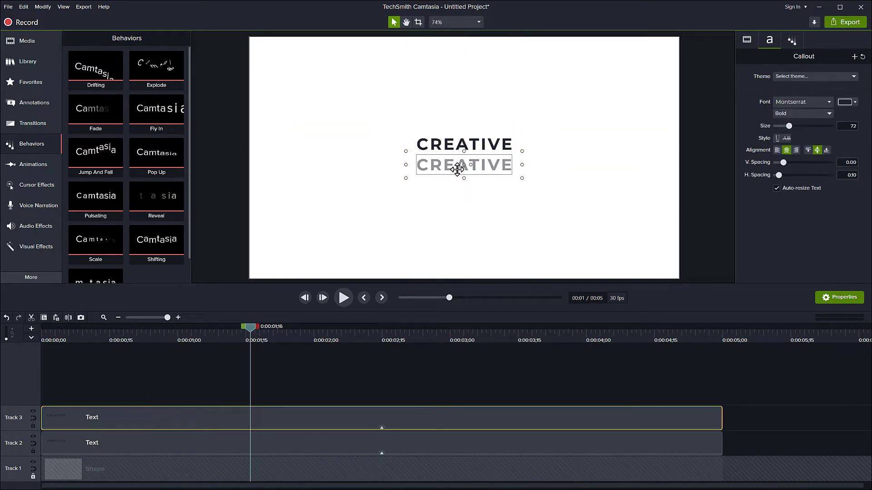
text(DESIGN)
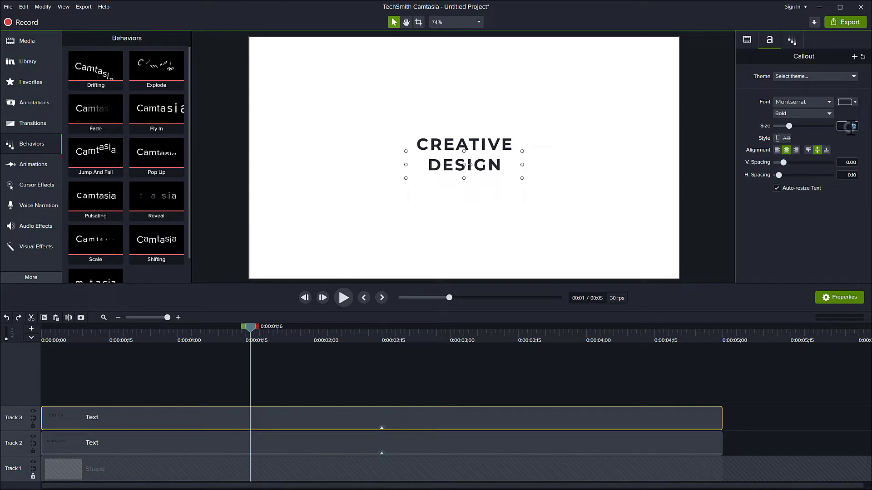
click(851, 129)
text(210)
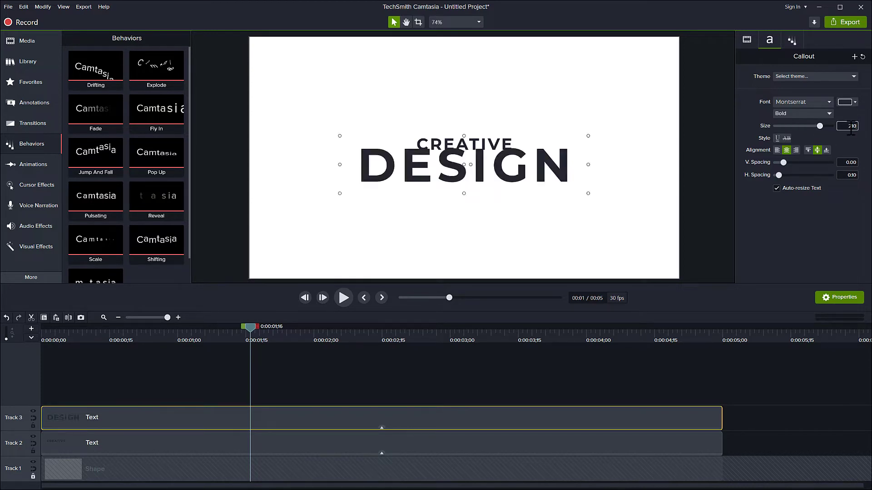
click(849, 175)
text(0)
key(Return)
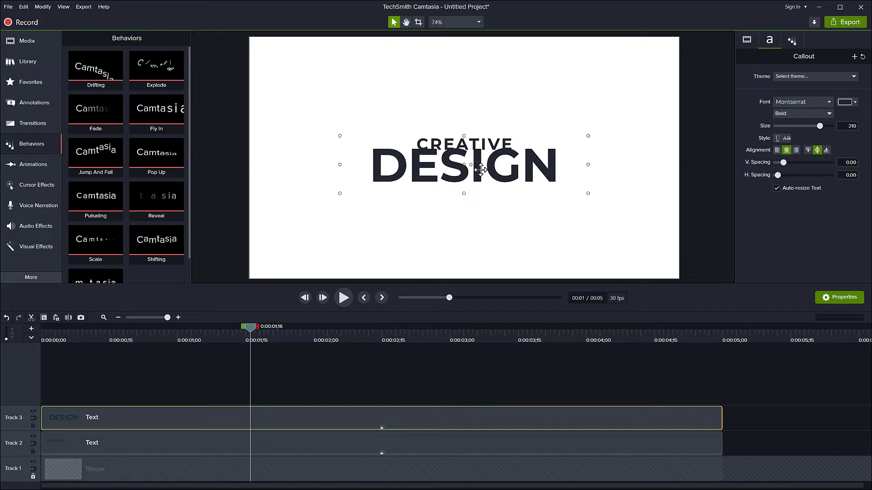
drag(477, 169, 481, 177)
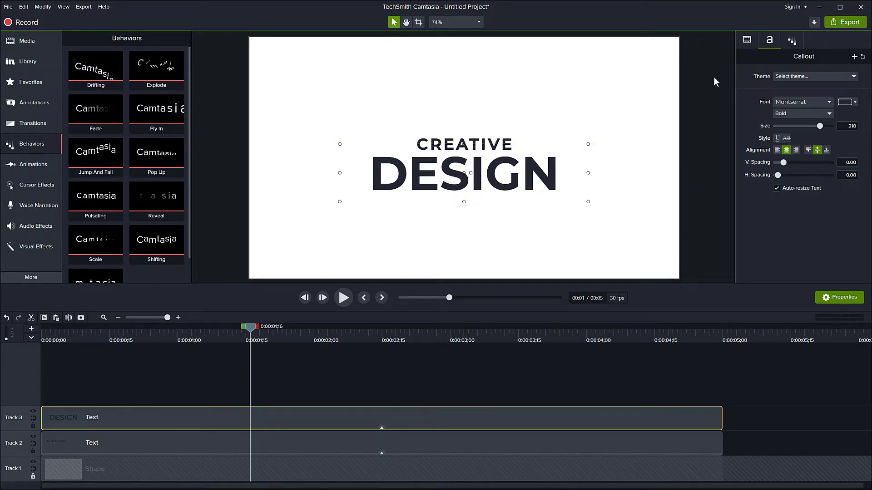
Step: Set DESIGN's Reveal type to Text - Random with direction Bottom
click(791, 42)
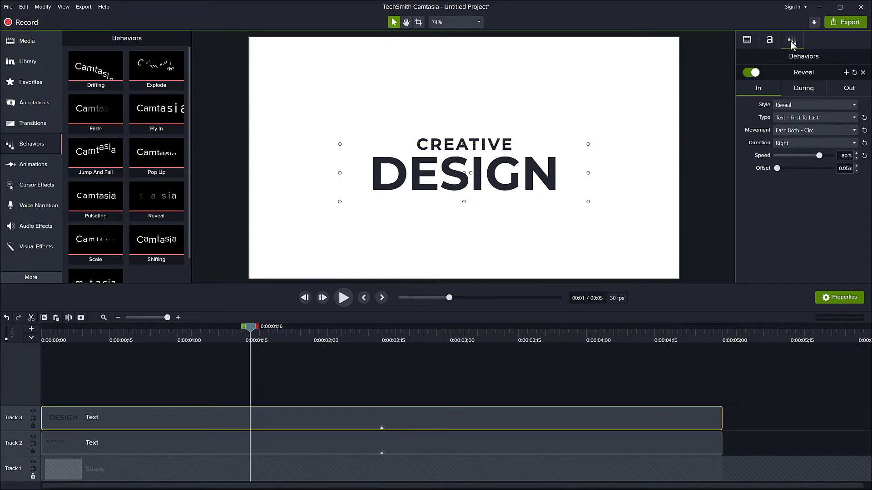
click(789, 119)
mouse_move(790, 138)
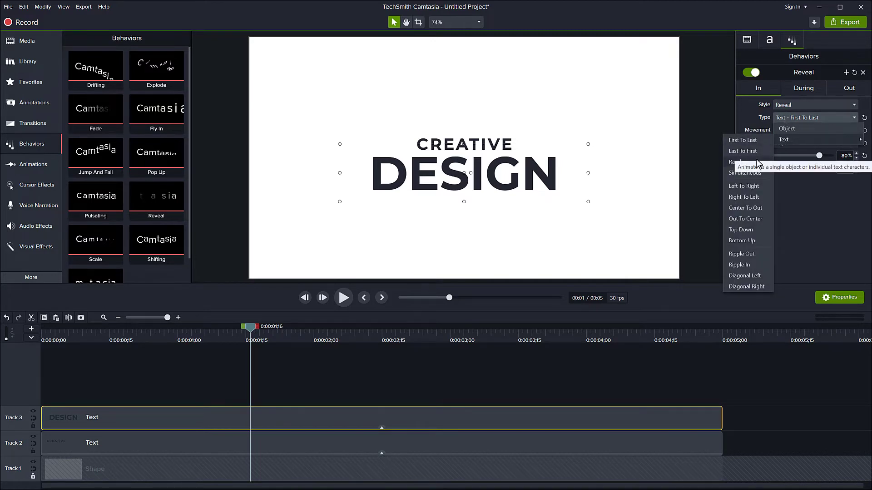
click(756, 159)
click(783, 143)
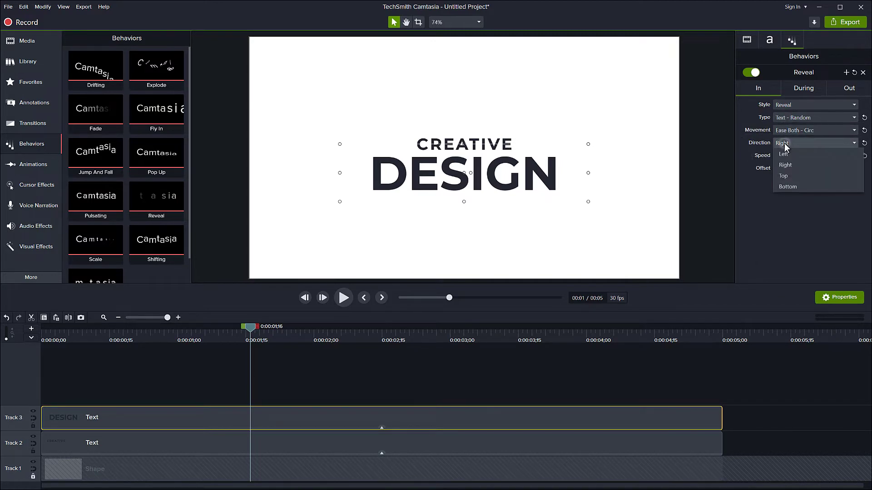
click(781, 187)
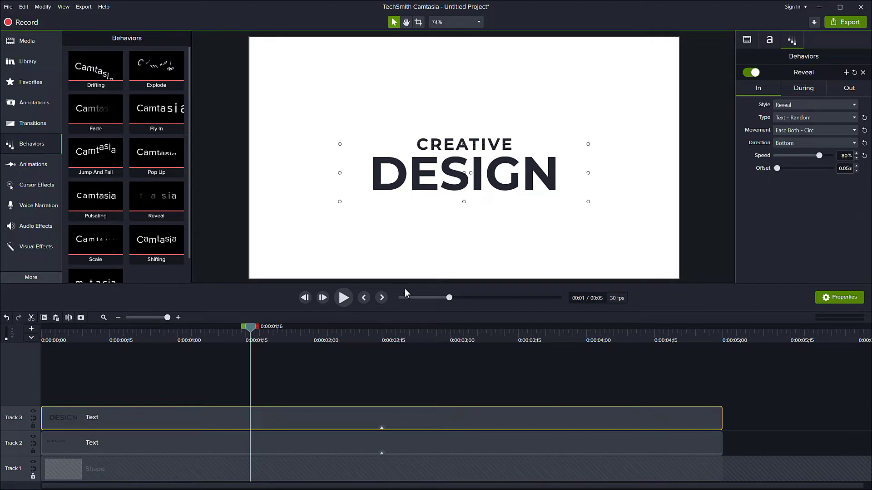
Step: Preview the title from the start, then add the CREATIVE clip to the selection
click(363, 297)
click(343, 298)
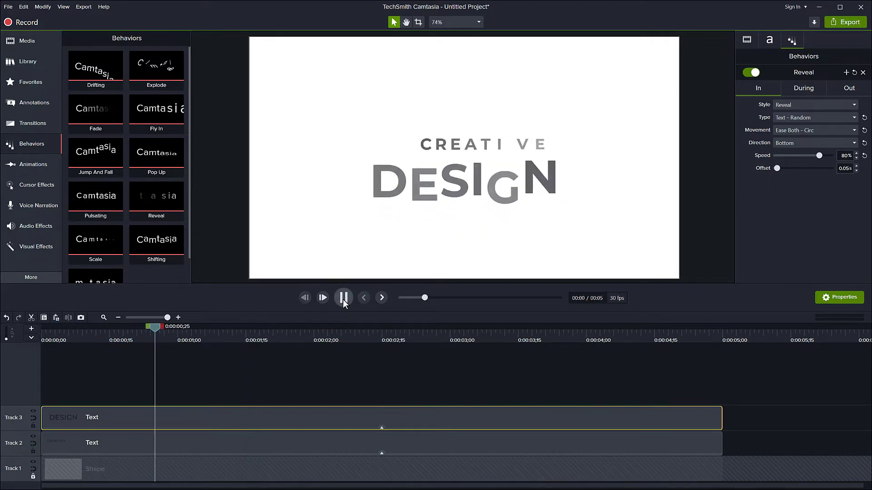
click(343, 299)
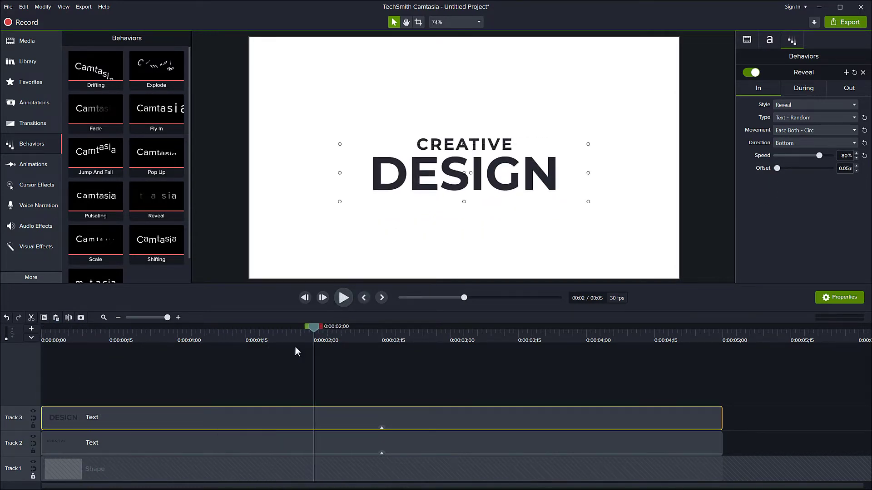
ctrl+click(216, 438)
Step: Group the CREATIVE and DESIGN clips with Ctrl+G and rename the group 'Text'
key(ctrl+g)
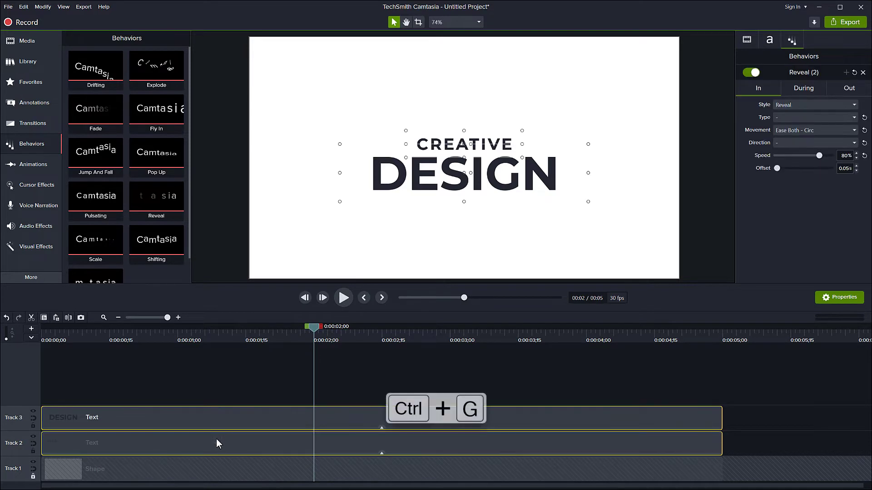
right_click(216, 438)
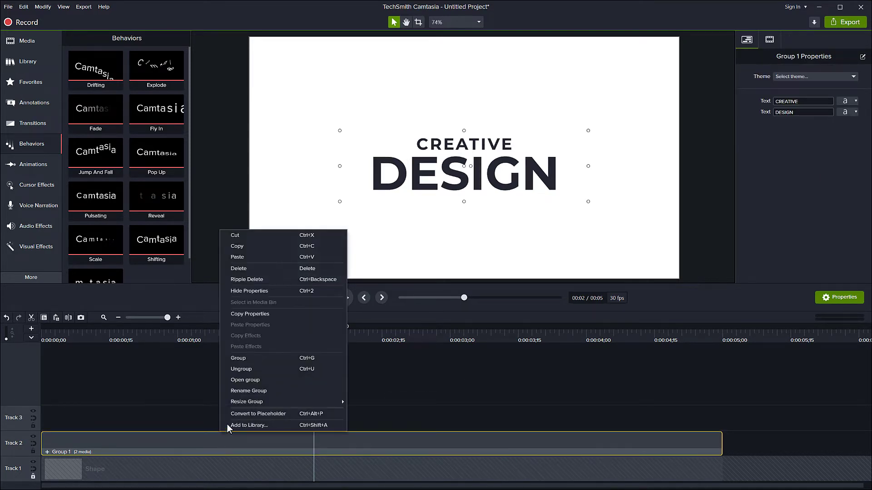
click(250, 392)
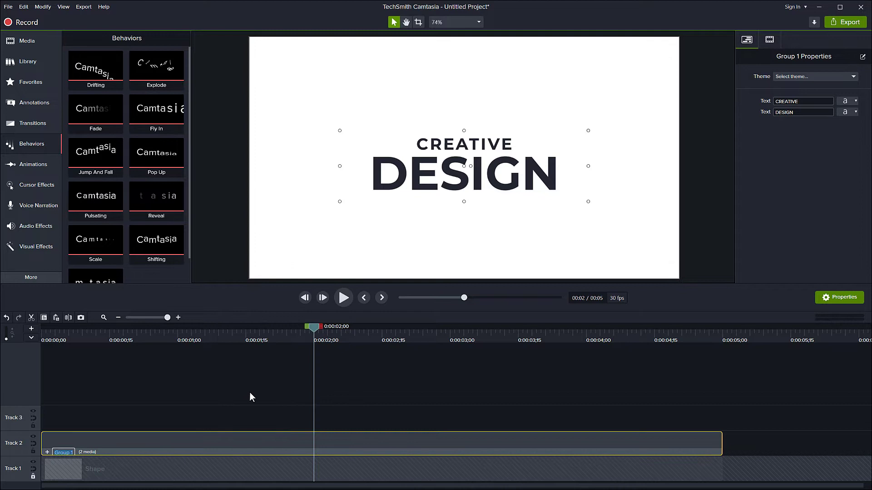
key(Return)
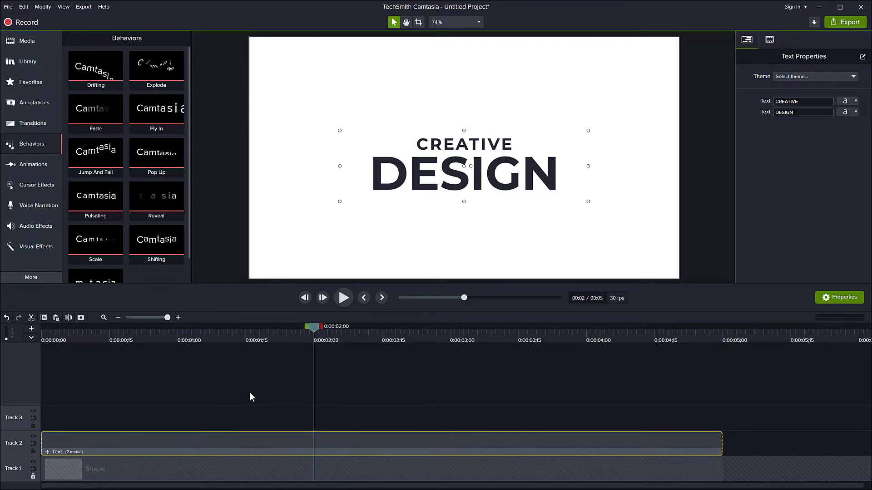
click(156, 400)
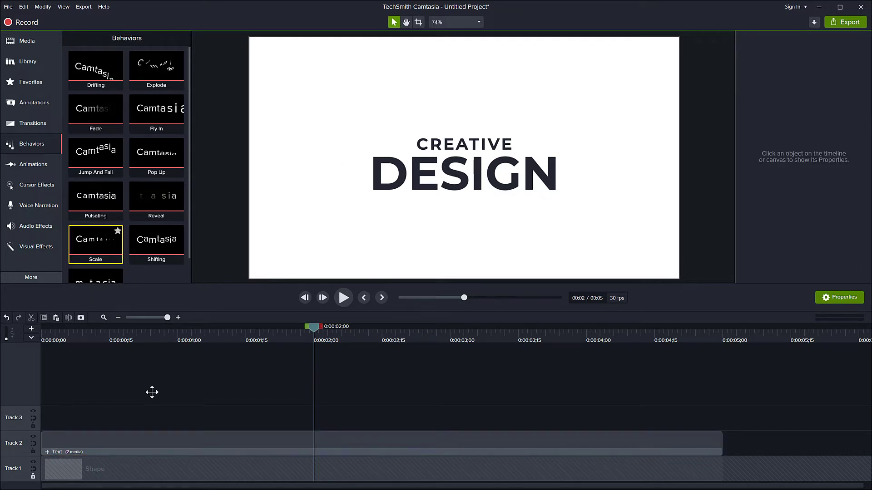
Step: Add the Bold-style yellow circle shape and move its clip to the timeline start
click(39, 104)
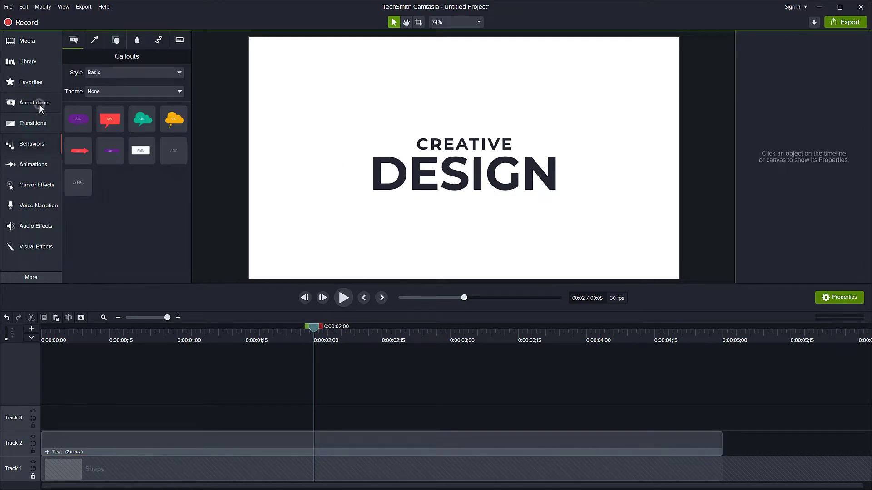
click(113, 41)
click(105, 74)
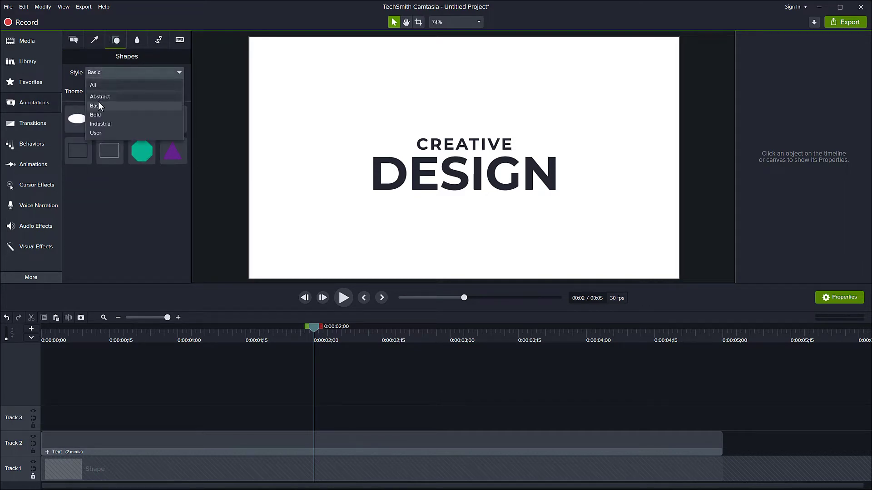
click(96, 115)
double_click(85, 117)
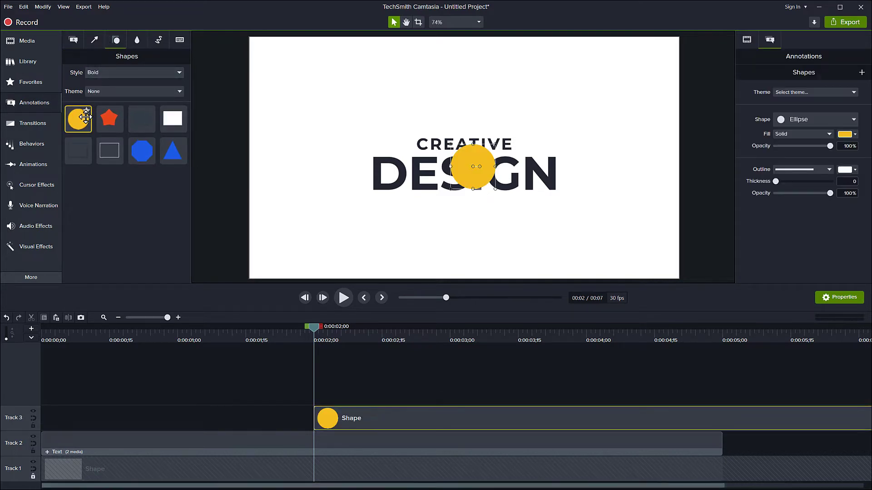
drag(328, 420, 48, 416)
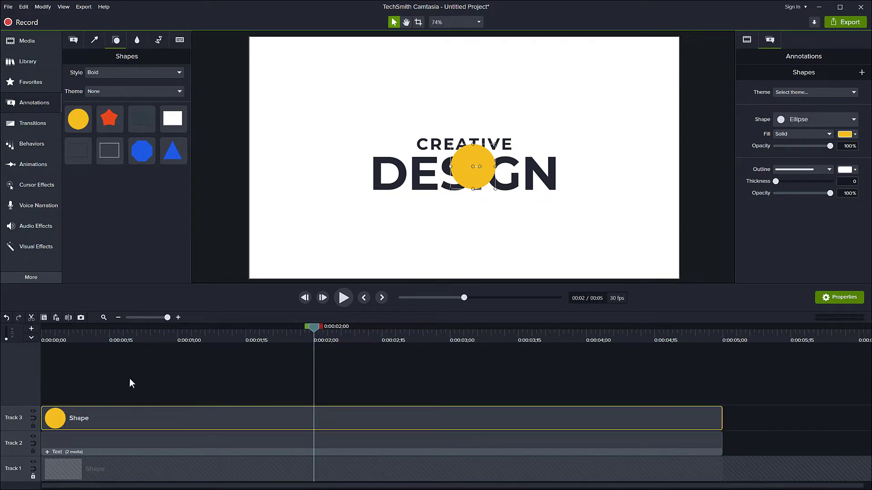
Step: Apply the Scale behavior to the circle with Ease Both - Circ grow-in easing
click(42, 145)
drag(100, 248, 88, 423)
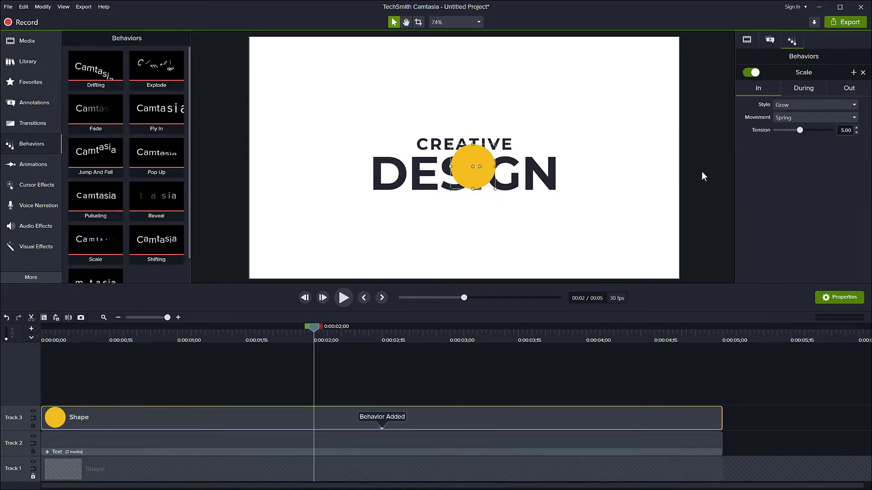
click(832, 119)
mouse_move(814, 143)
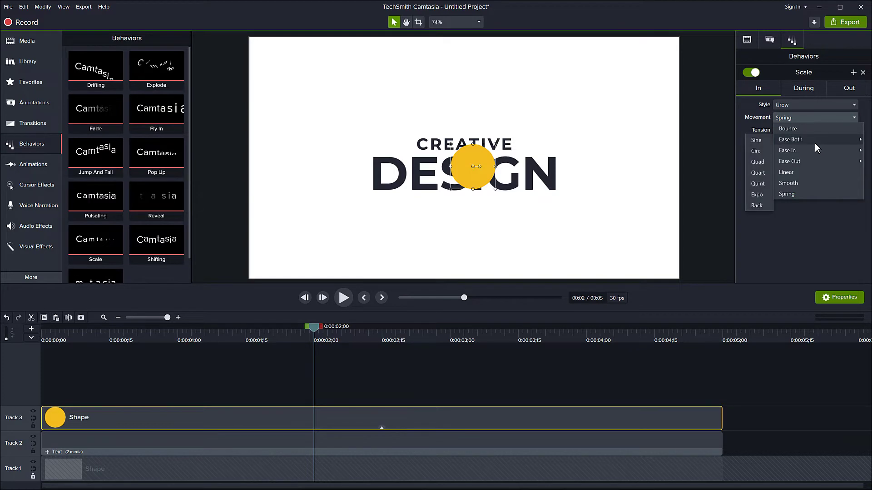
click(758, 152)
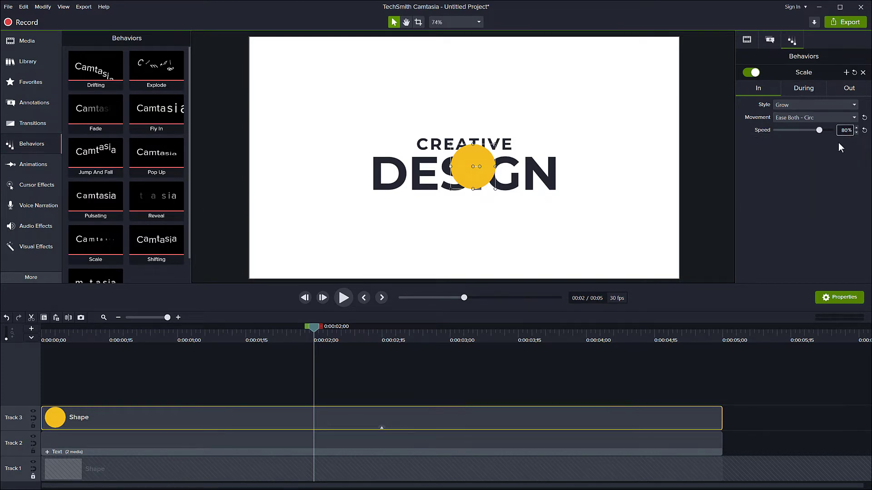
Step: Set the circle's Scale exit style to None
click(813, 89)
click(835, 91)
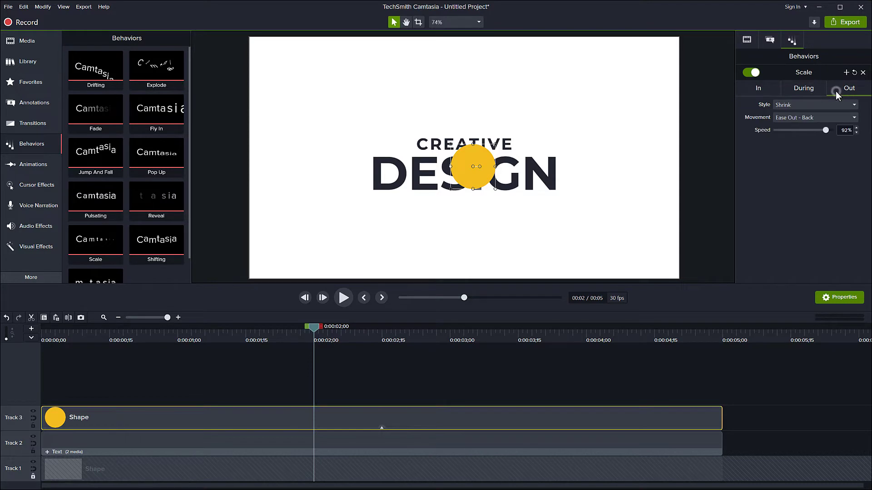
click(828, 104)
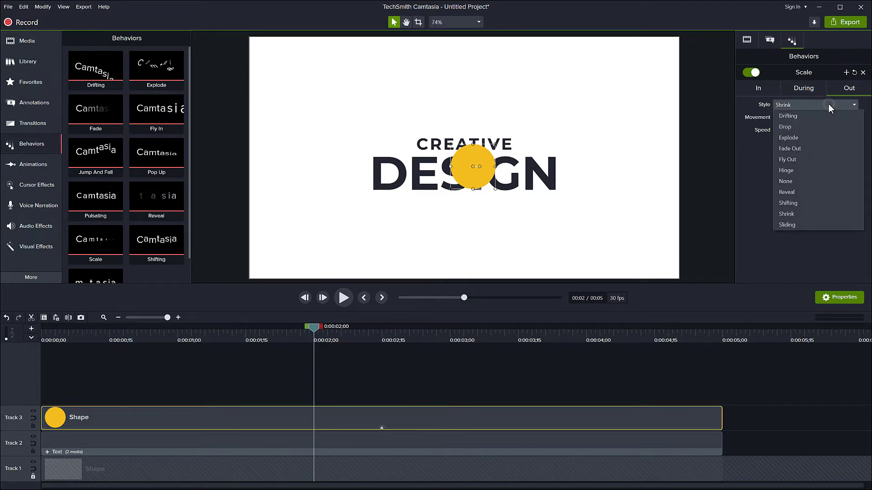
click(802, 181)
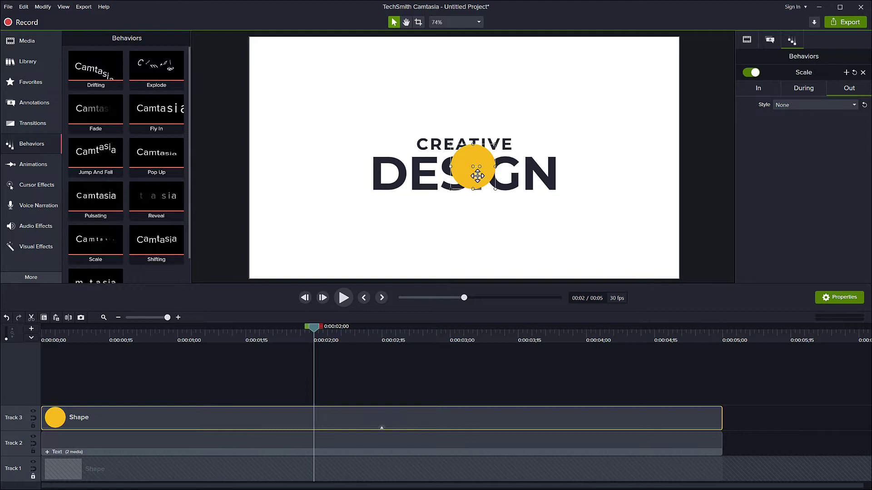
Step: Paste three copies of the circle onto new tracks, all starting at 0:00
key(ctrl+c)
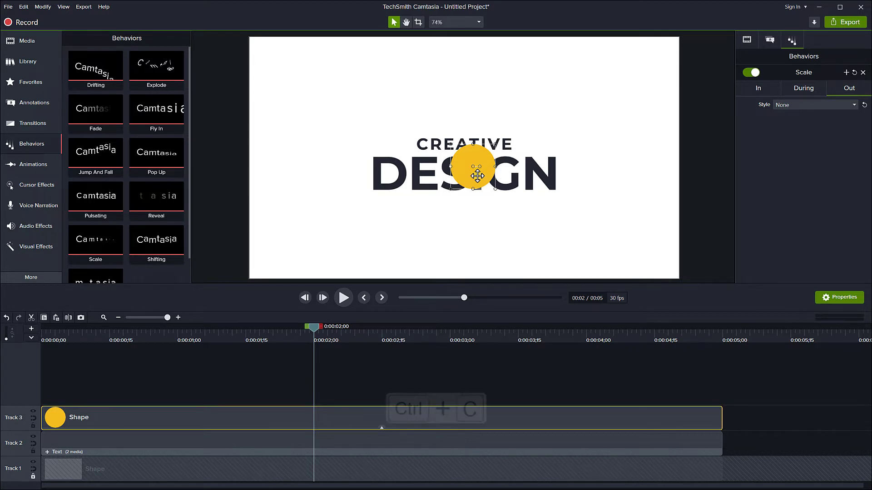
key(ctrl+v)
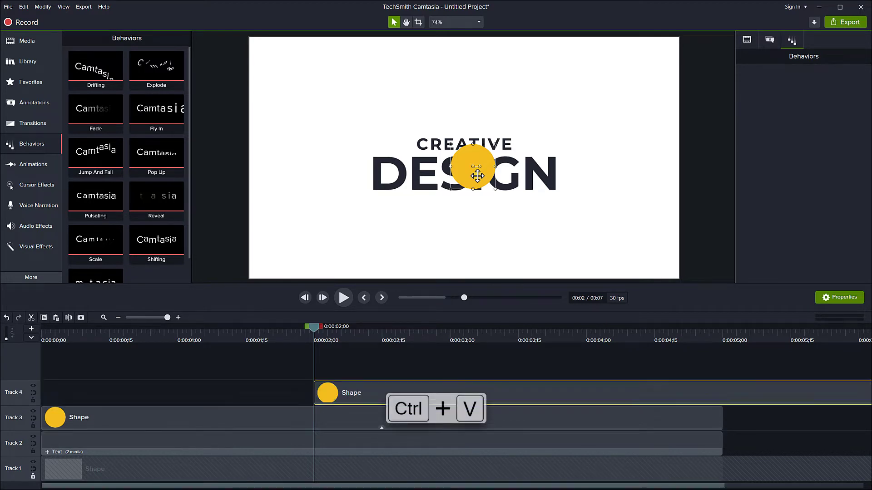
key(ctrl+v)
key(ctrl+v)
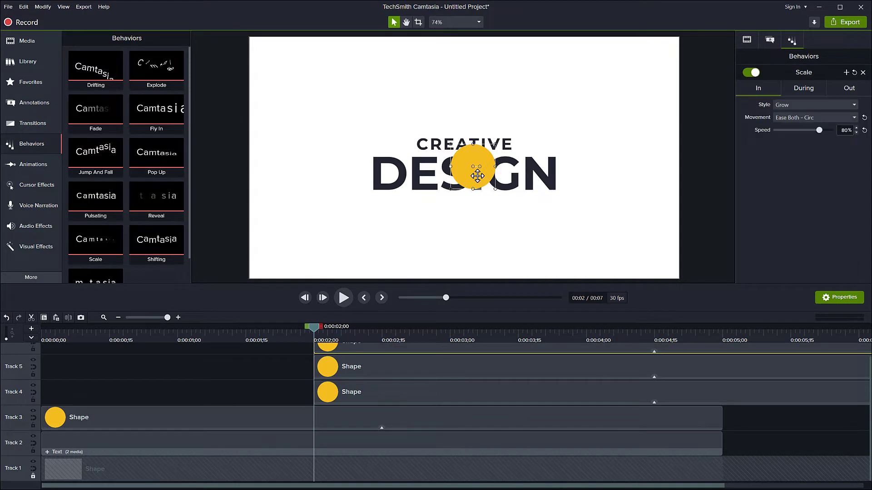
key(ctrl+v)
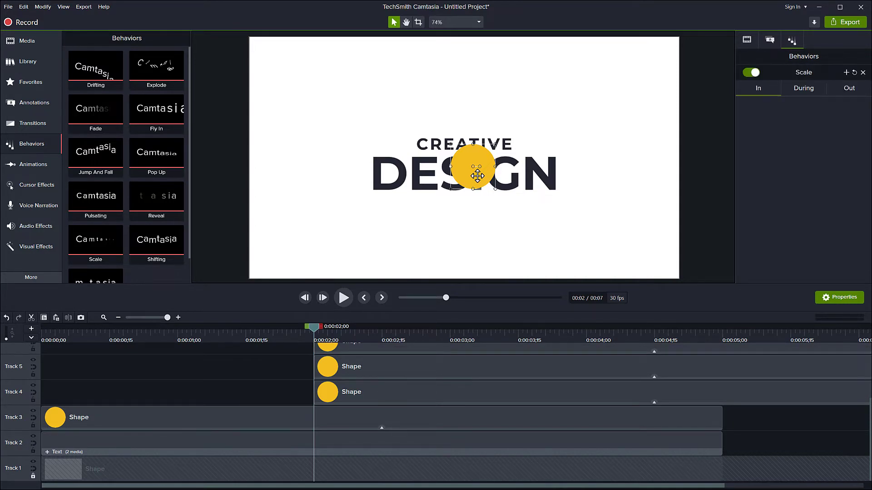
drag(299, 390, 274, 413)
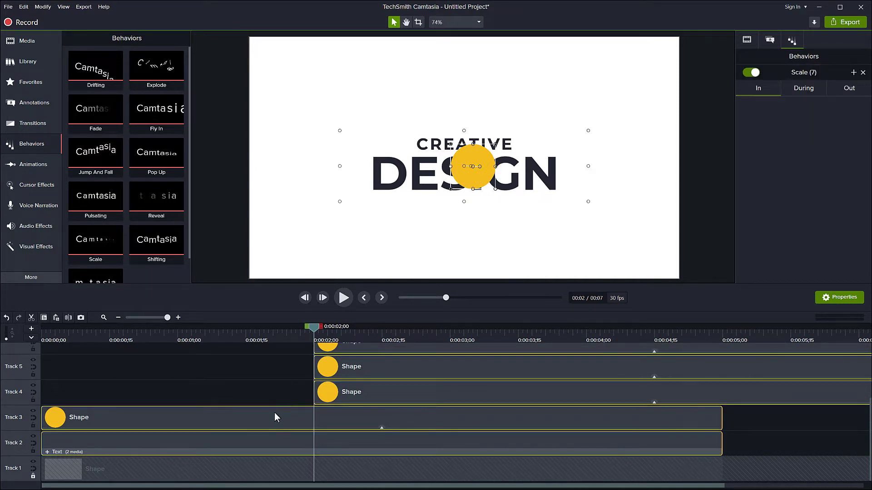
drag(327, 392, 54, 390)
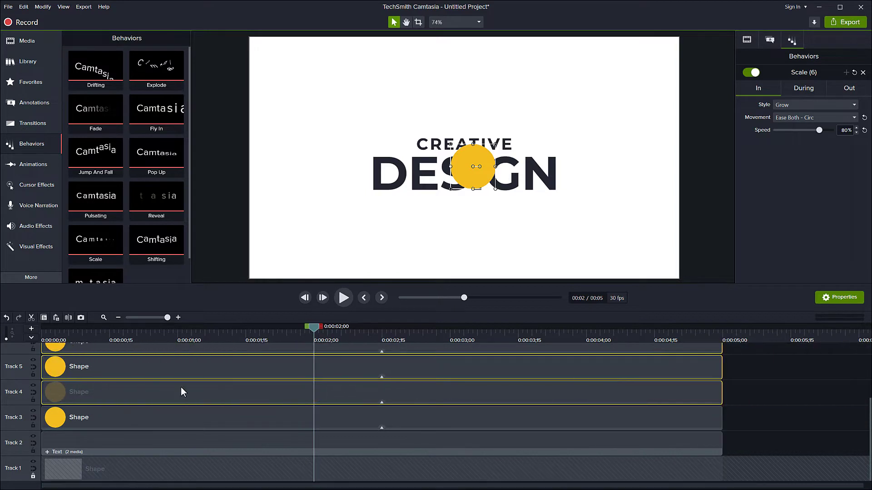
Step: Scatter and resize the circles around the title, then preview from the start
click(478, 176)
drag(478, 176, 557, 158)
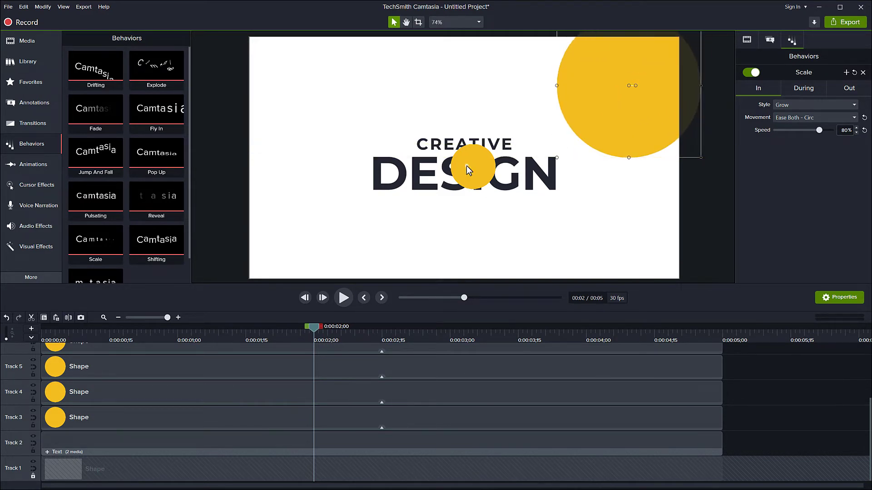
drag(469, 171, 333, 210)
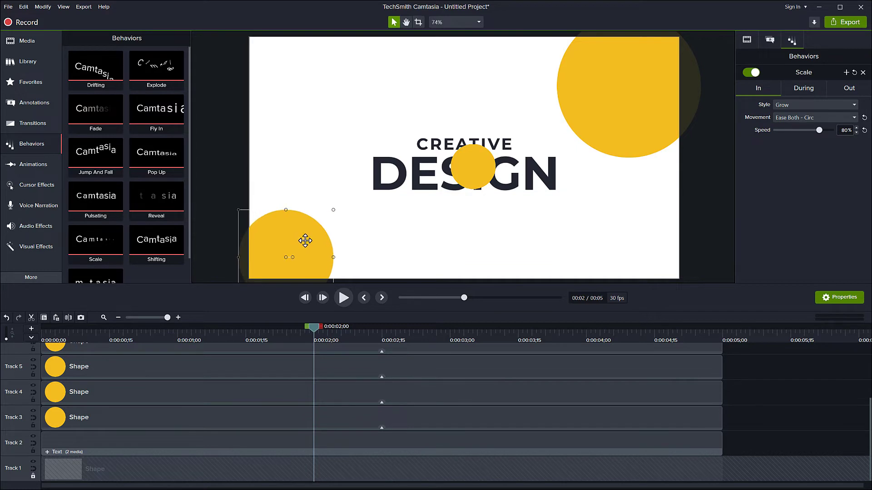
drag(306, 241, 309, 246)
drag(476, 182, 562, 210)
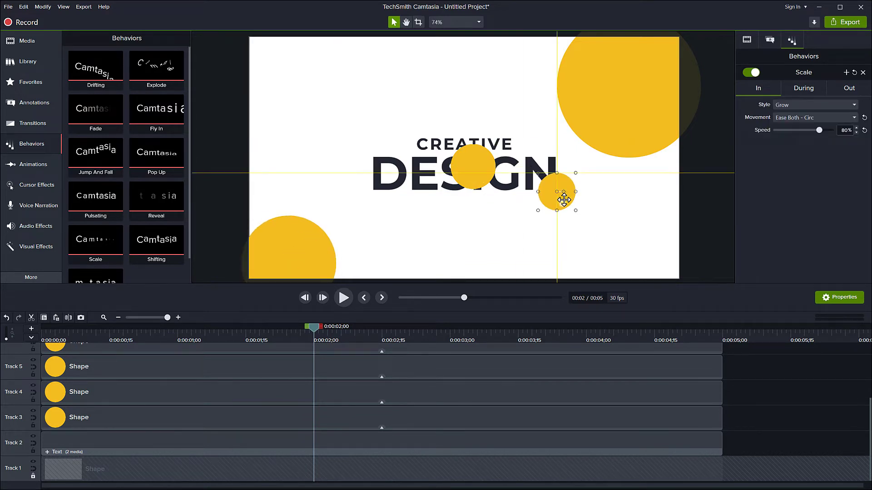
drag(563, 200, 371, 175)
click(466, 164)
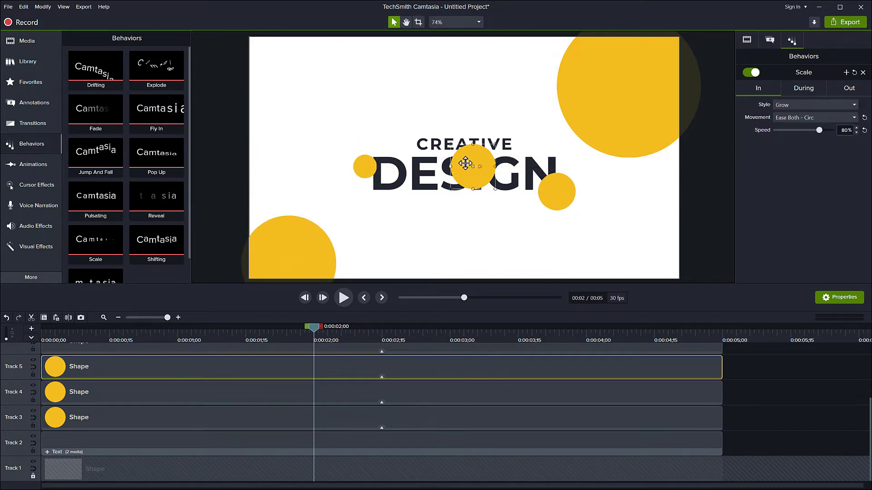
drag(465, 163, 323, 99)
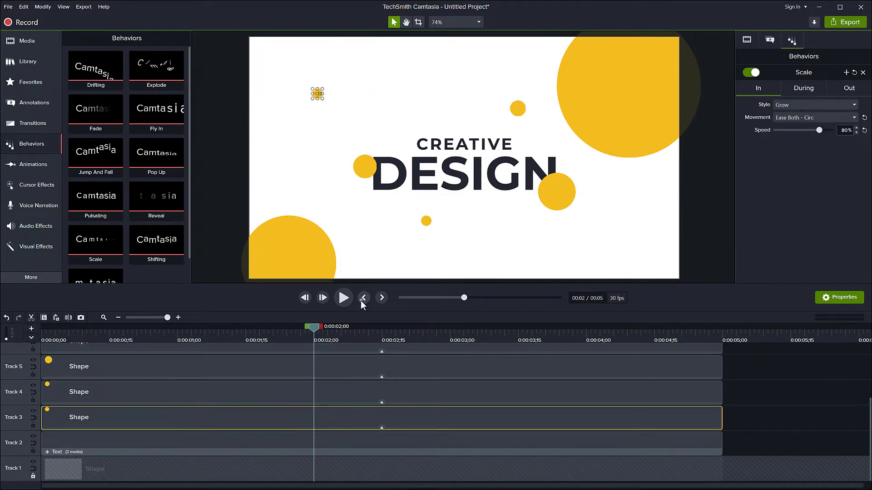
click(362, 298)
click(345, 296)
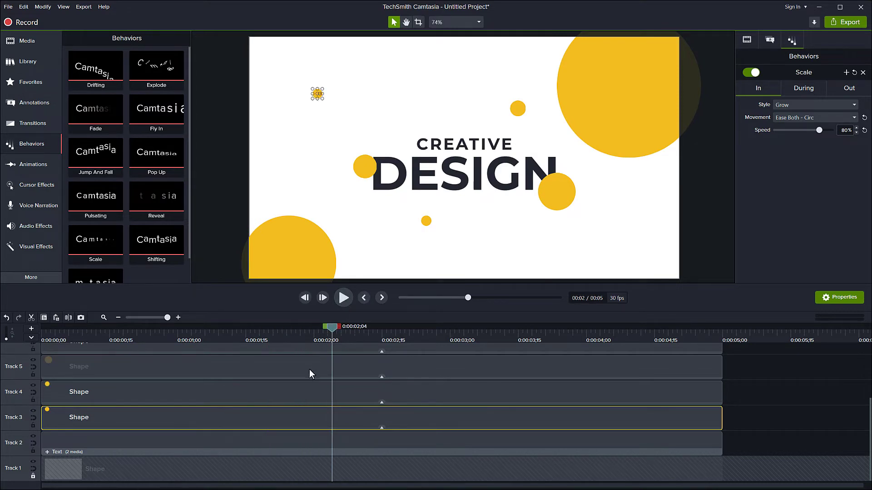
Step: Add a Drop Shadow effect to all clips and canvas objects
key(ctrl+a)
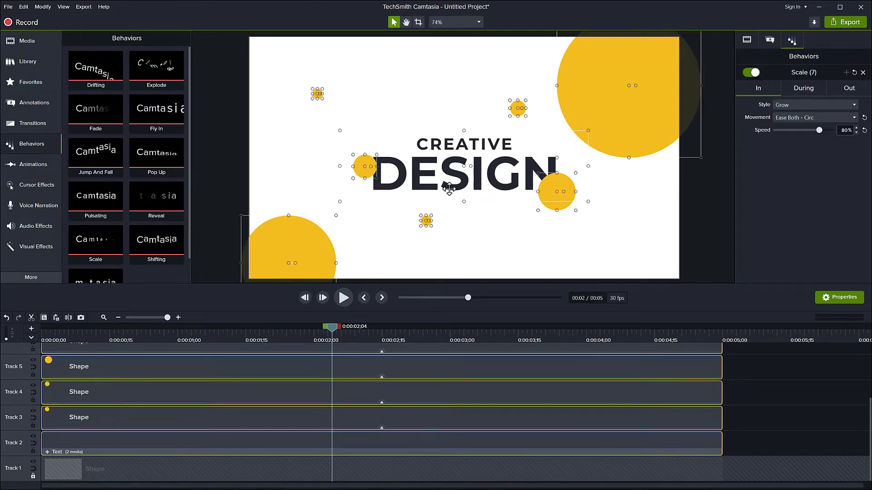
right_click(469, 167)
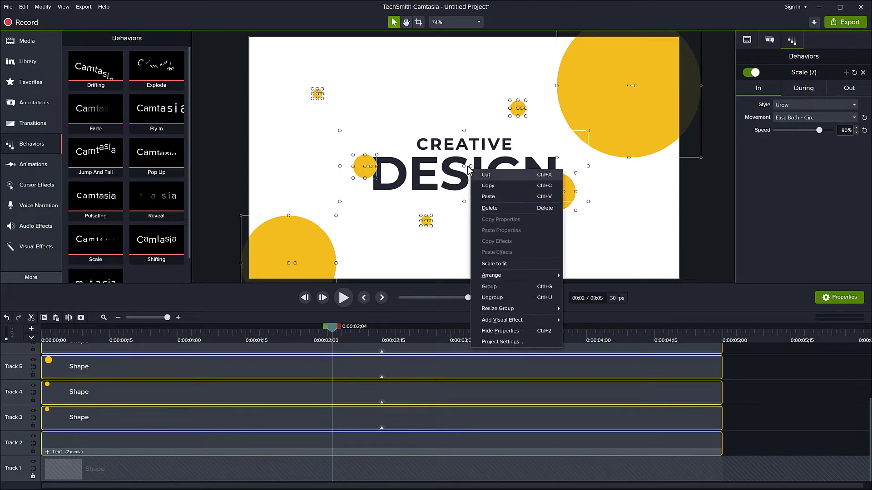
mouse_move(514, 309)
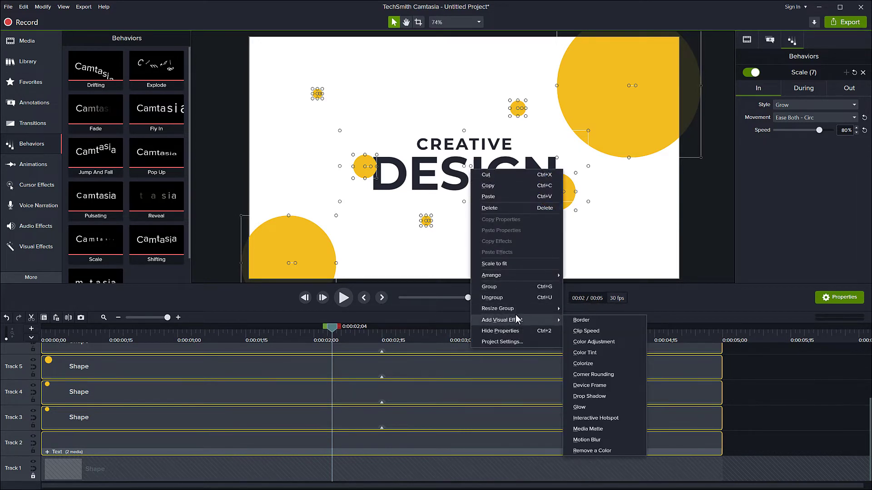
click(597, 397)
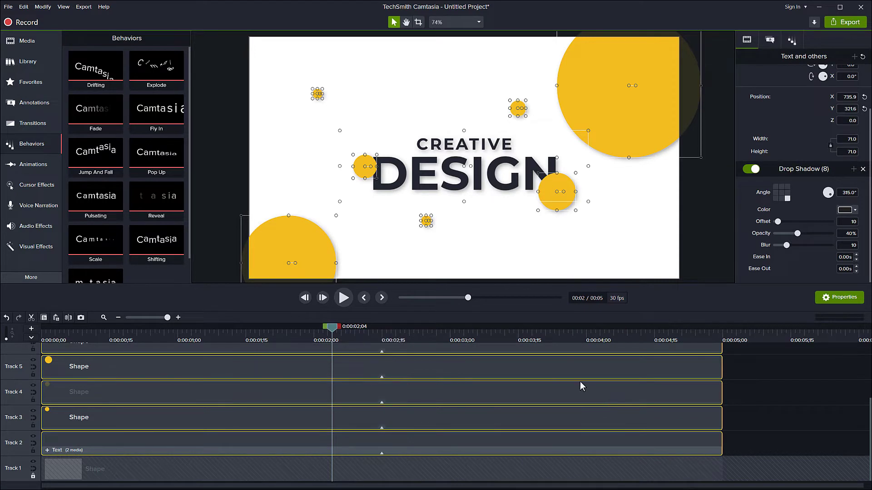
Step: Tighten the title text's drop shadow to offset 8 and blur 4
click(468, 181)
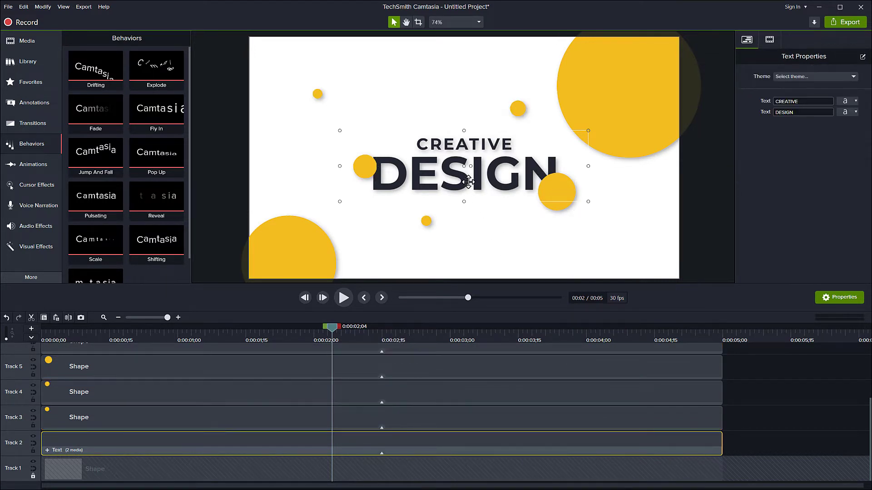
click(770, 42)
scroll(813, 255, down, 2)
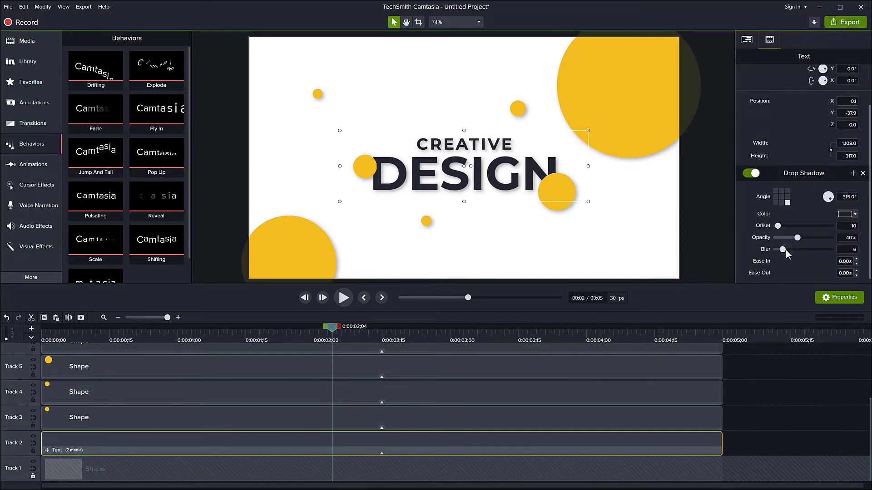
click(842, 227)
click(620, 87)
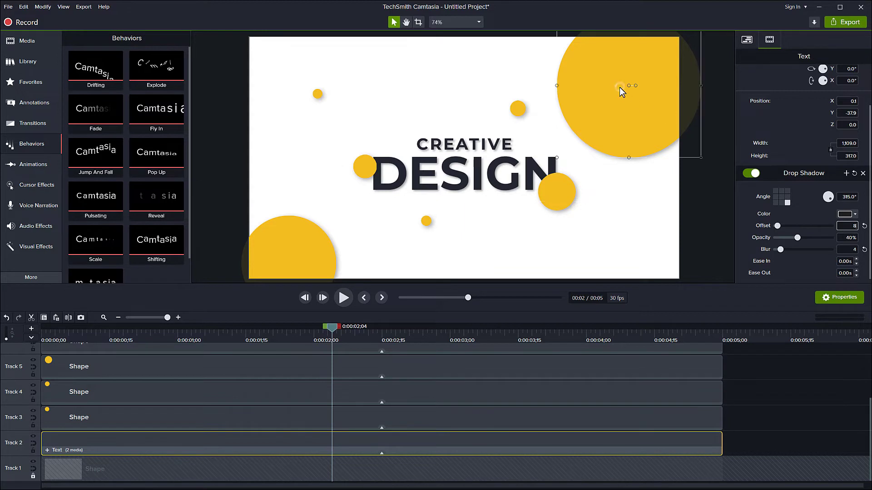
Step: Give the large top-right circle a bright yellow (#FFF000) gradient fill
click(771, 40)
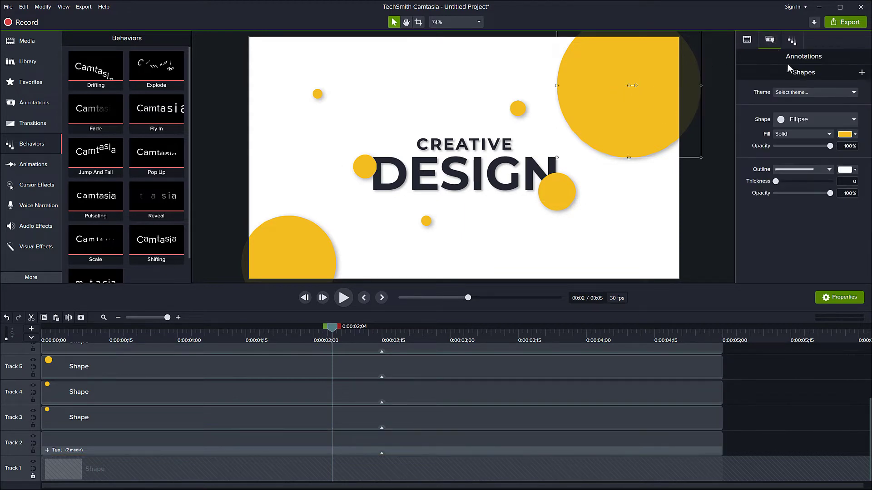
click(828, 134)
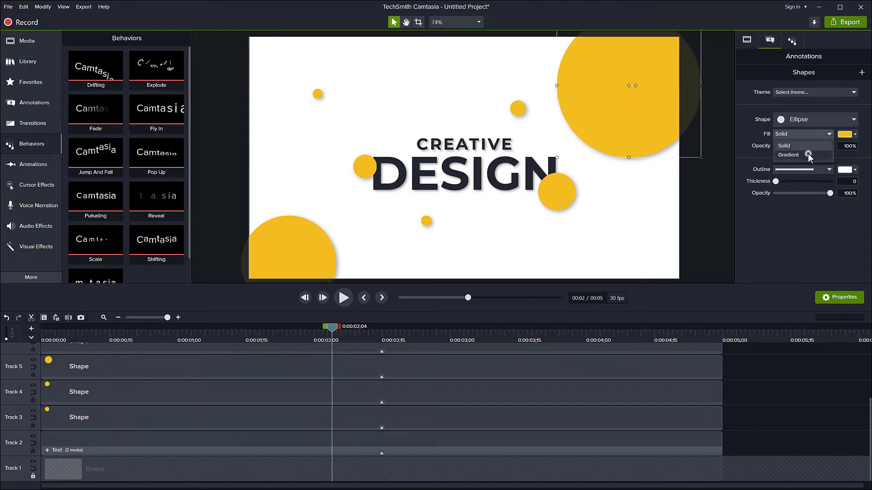
click(808, 154)
click(846, 135)
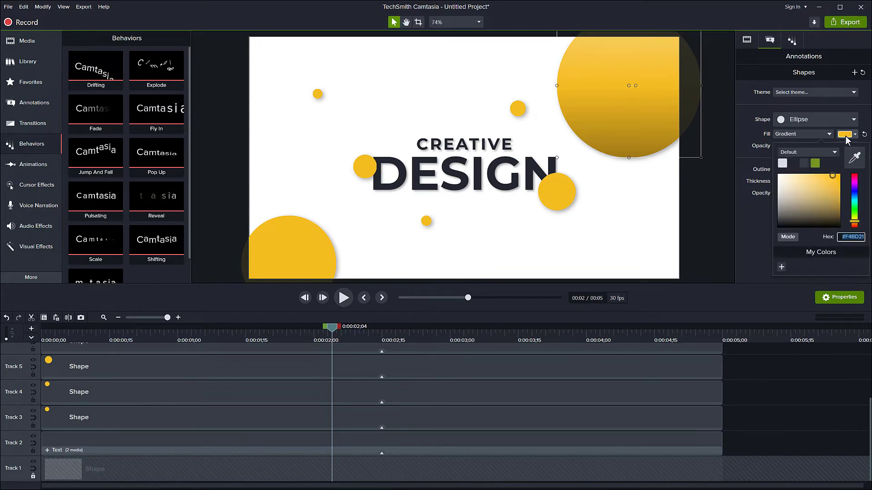
click(853, 219)
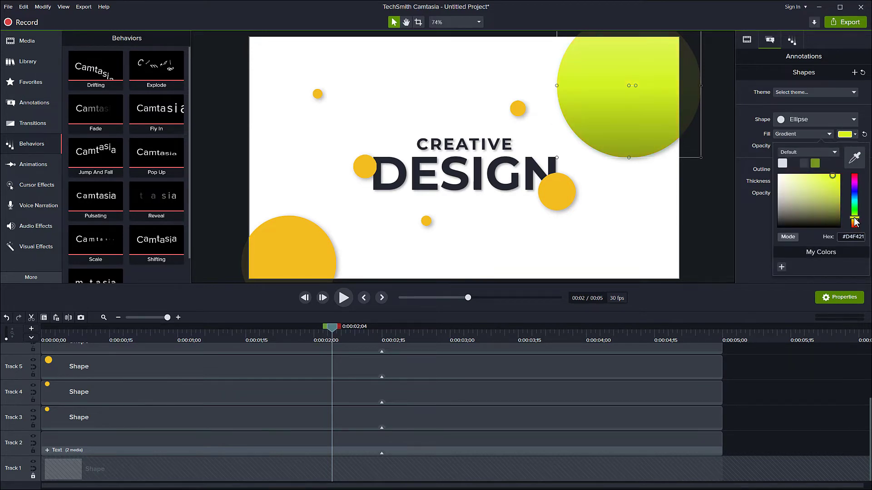
drag(854, 222, 855, 223)
drag(836, 181, 841, 173)
Step: Add a shadow sampled from the circle's yellow: angle 225°, opacity 65%, blur 50
click(747, 40)
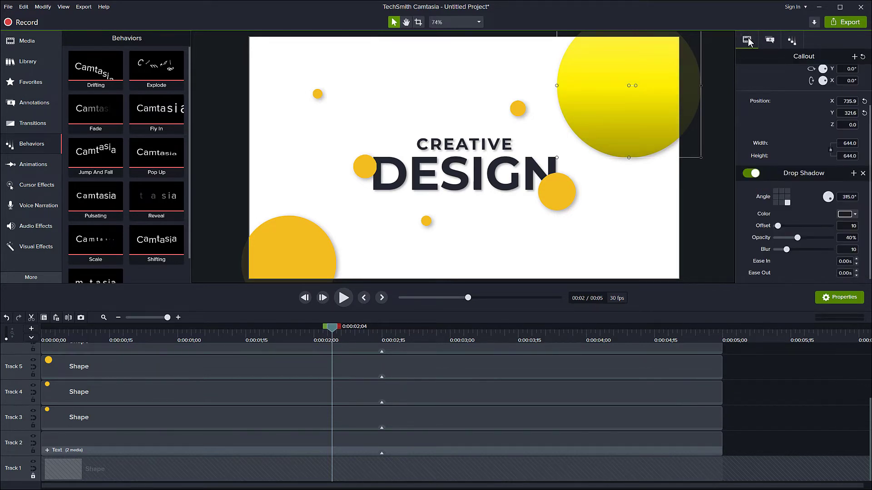
click(844, 214)
click(850, 238)
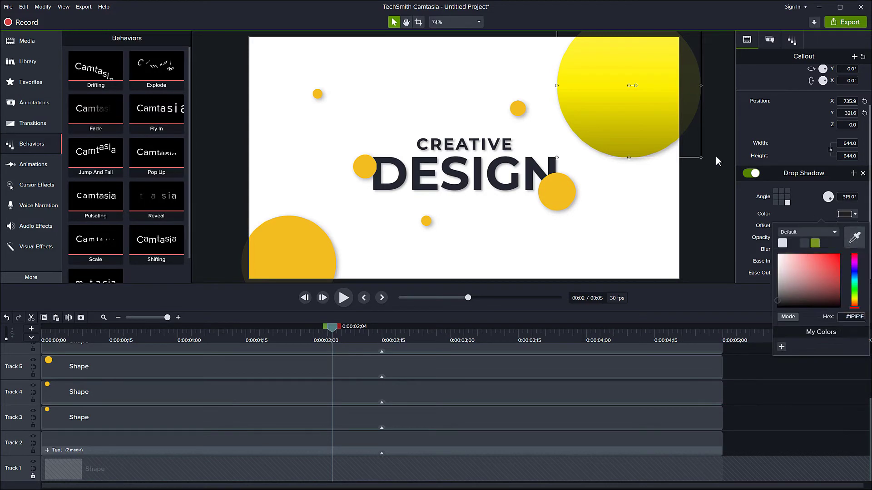
click(665, 114)
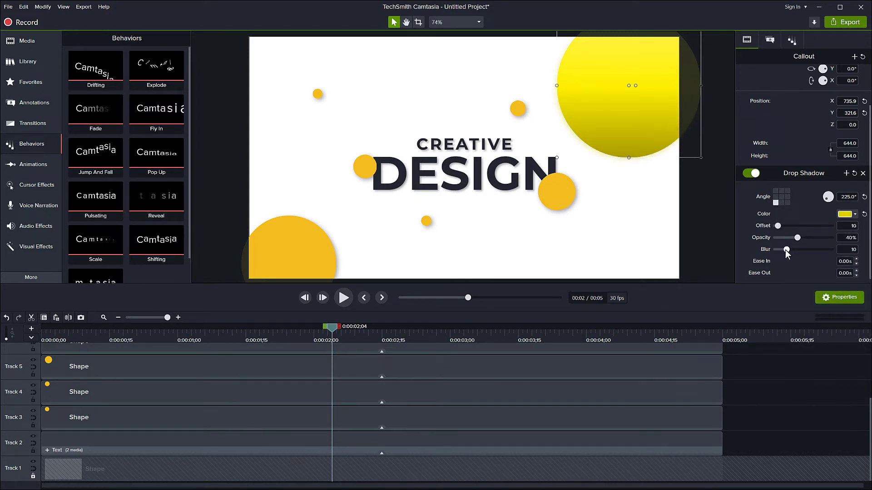
drag(802, 237, 811, 239)
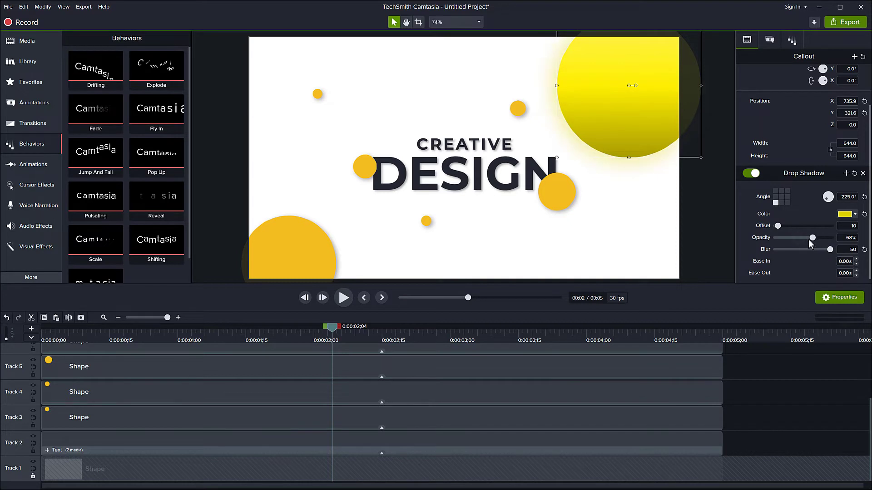
Step: Give the five small circles around the title gradient fills
click(560, 191)
ctrl+click(519, 110)
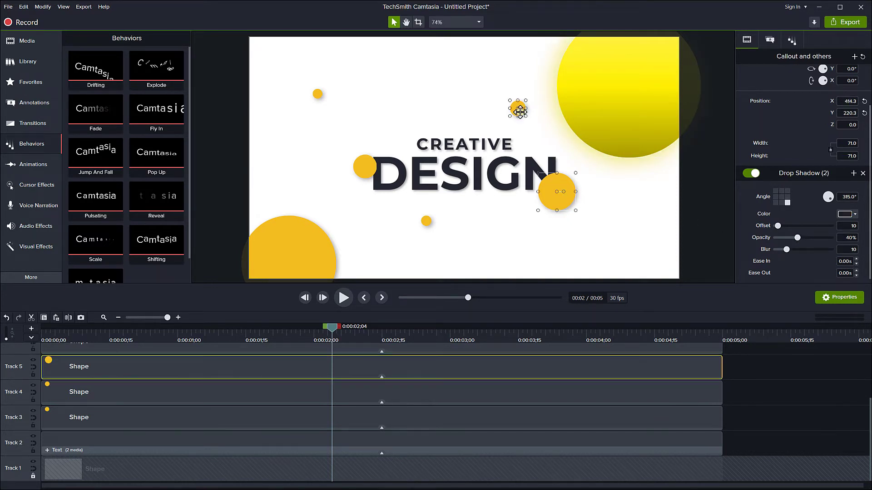
ctrl+click(359, 172)
ctrl+click(318, 94)
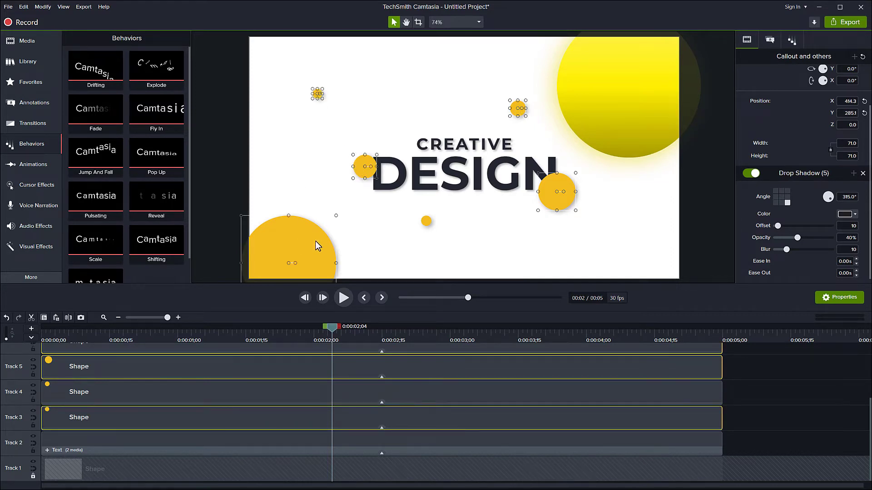
ctrl+click(425, 221)
click(769, 40)
click(804, 134)
click(790, 153)
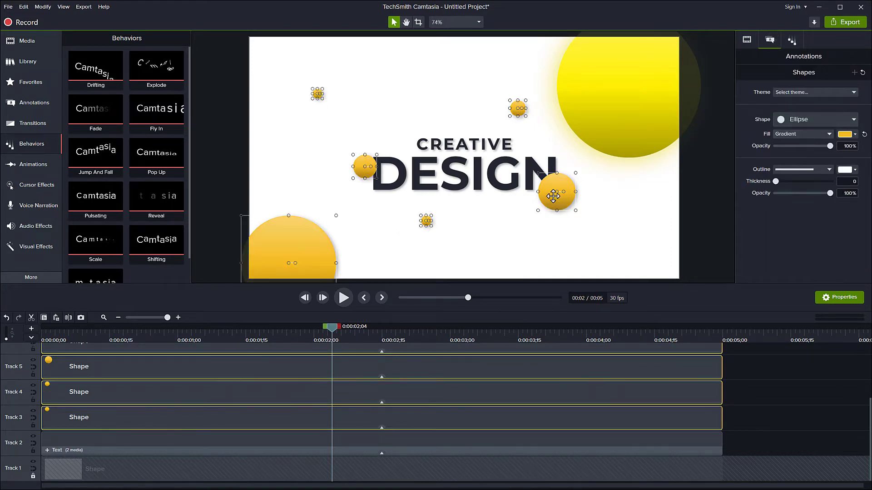
Step: Turn the medium circle right of DESIGN blue
click(553, 196)
click(845, 134)
drag(854, 222, 852, 202)
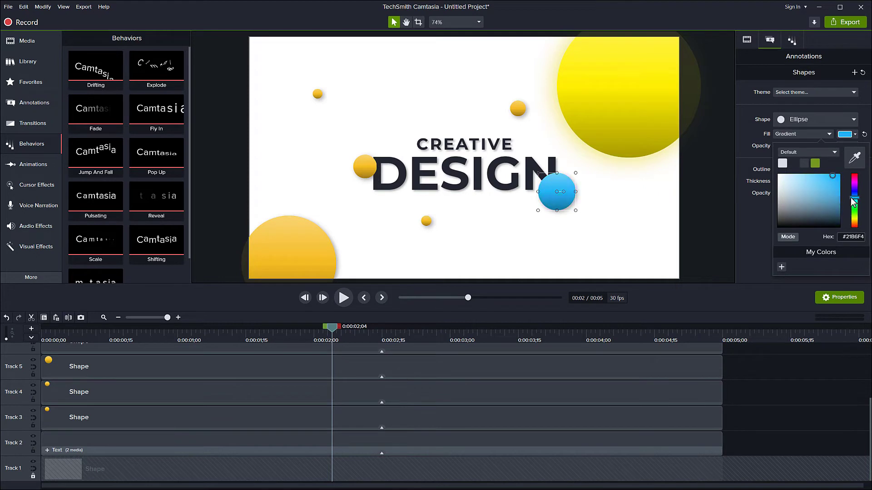
click(746, 40)
Step: Make the small circle left of DESIGN magenta with a matching magenta shadow
click(365, 166)
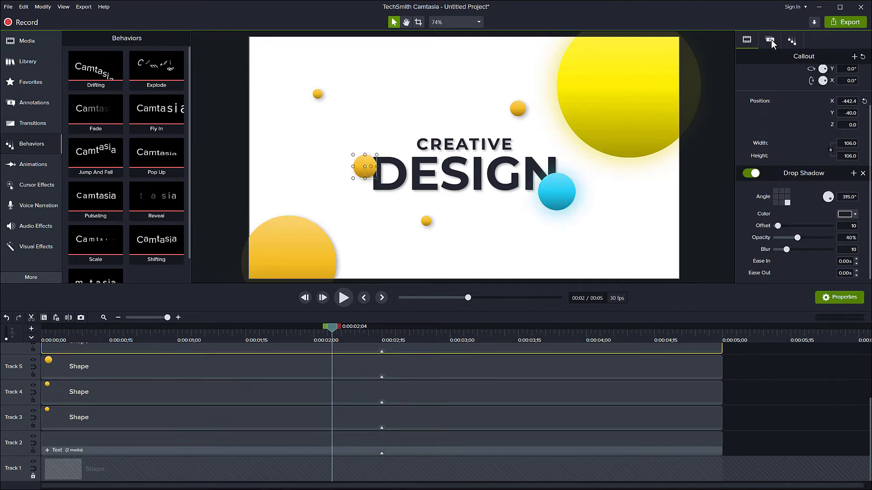
click(770, 40)
click(844, 135)
drag(854, 221, 855, 187)
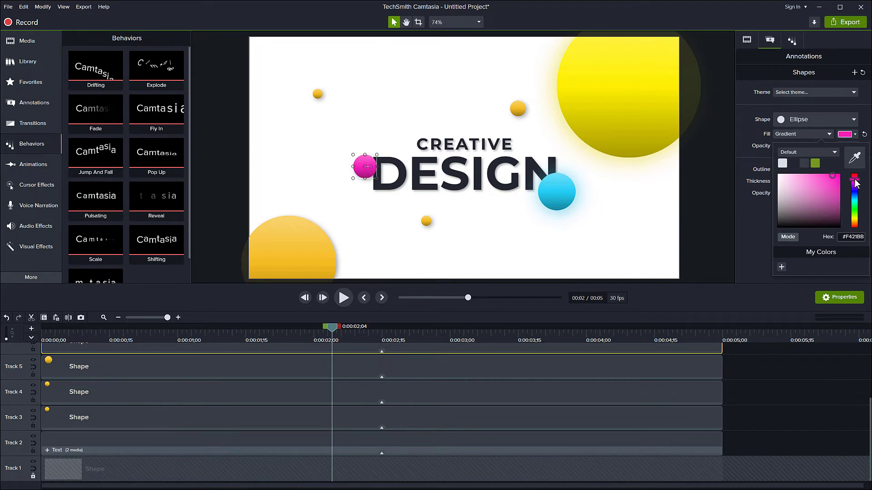
click(746, 39)
click(847, 214)
click(846, 214)
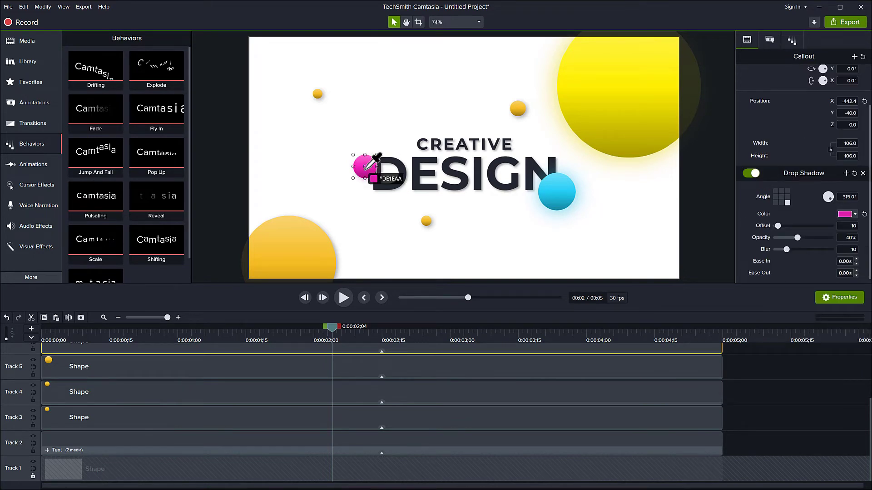
Step: Fill the large bottom-left circle with deep blue-violet #2B06E5
click(285, 257)
click(769, 40)
click(844, 134)
drag(854, 218, 854, 187)
click(839, 181)
click(747, 40)
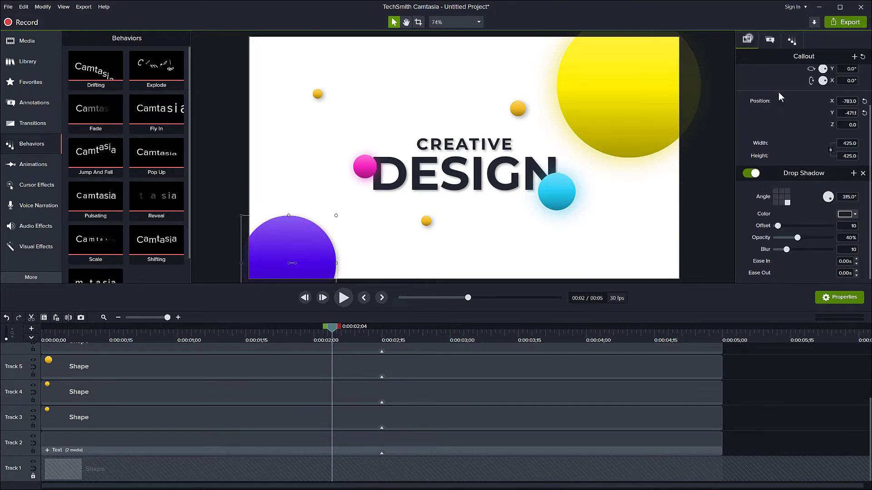
Step: Make the small top-right ball purple with a purple shadow, both sampled from the canvas
click(518, 108)
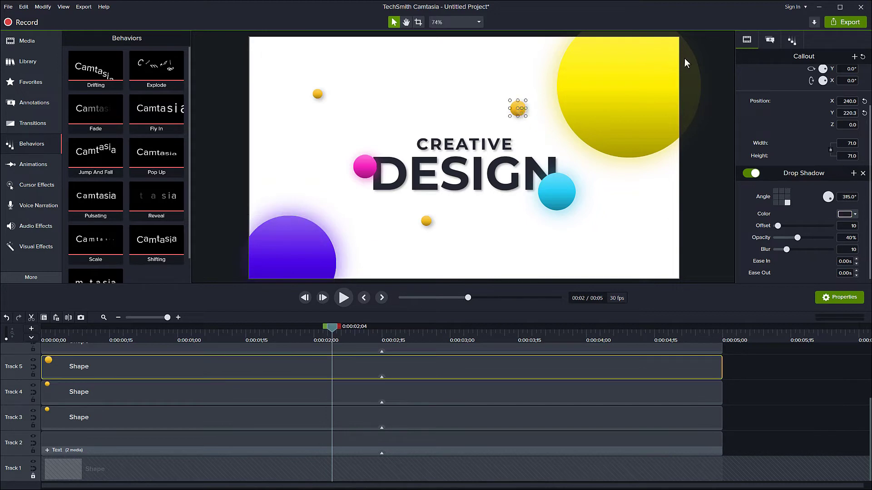
click(843, 134)
click(781, 249)
click(318, 236)
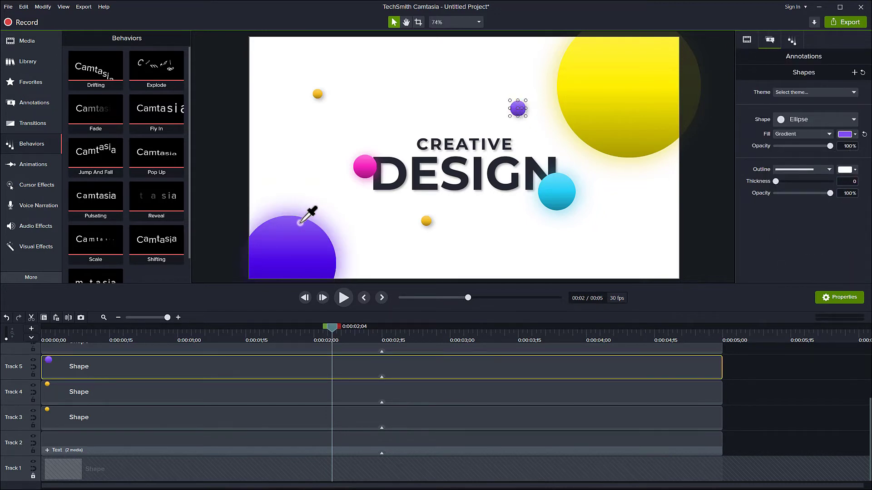
click(747, 40)
click(845, 214)
click(781, 250)
click(518, 110)
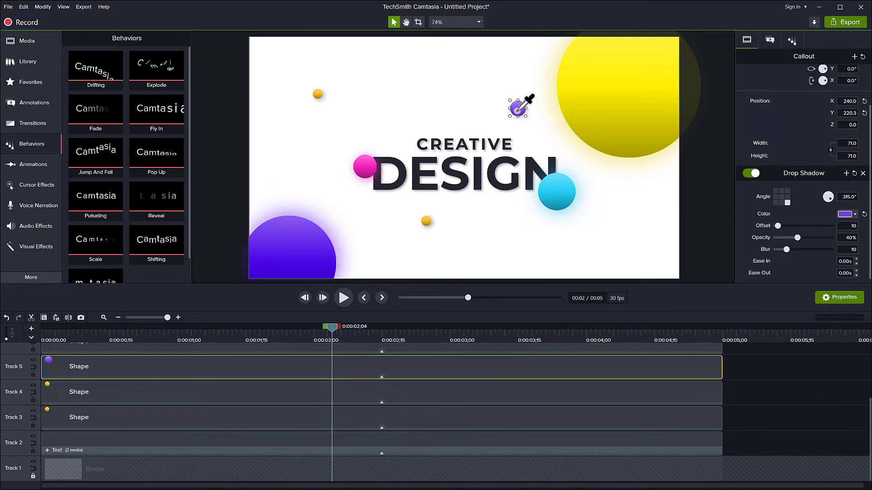
Step: Make the small ball below the title yellow with a yellow shadow sampled from the big circle
click(426, 222)
click(769, 40)
click(843, 135)
click(781, 249)
click(585, 86)
click(746, 40)
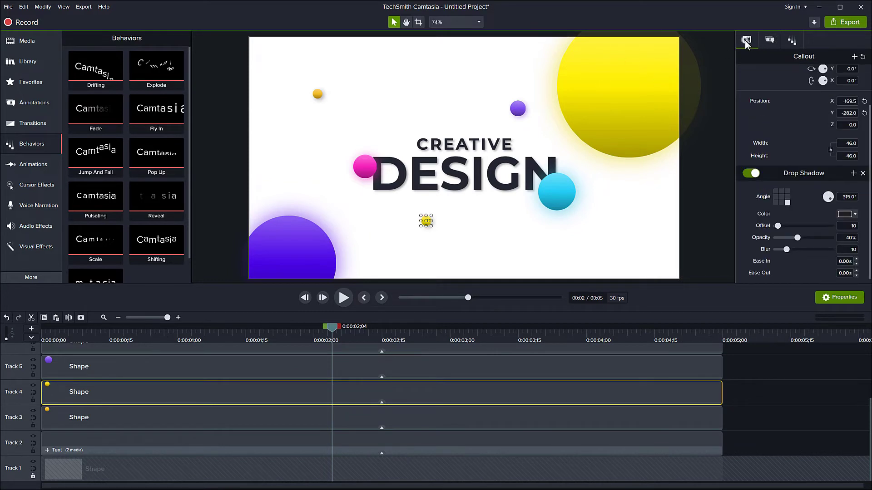
click(846, 214)
click(852, 235)
click(593, 93)
Step: Make the small top-left ball cyan with a cyan shadow sampled from the cyan circle
click(318, 94)
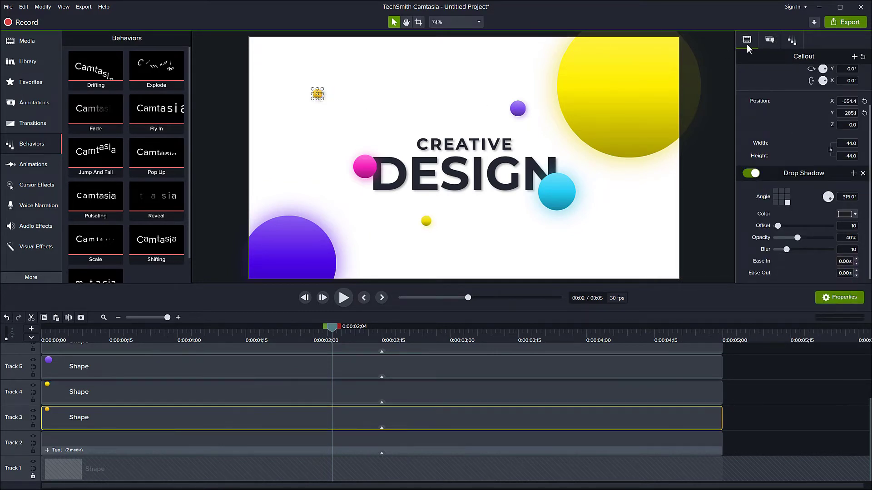
click(769, 40)
click(843, 135)
click(781, 249)
click(556, 191)
click(747, 40)
click(845, 214)
click(852, 236)
click(562, 191)
click(761, 362)
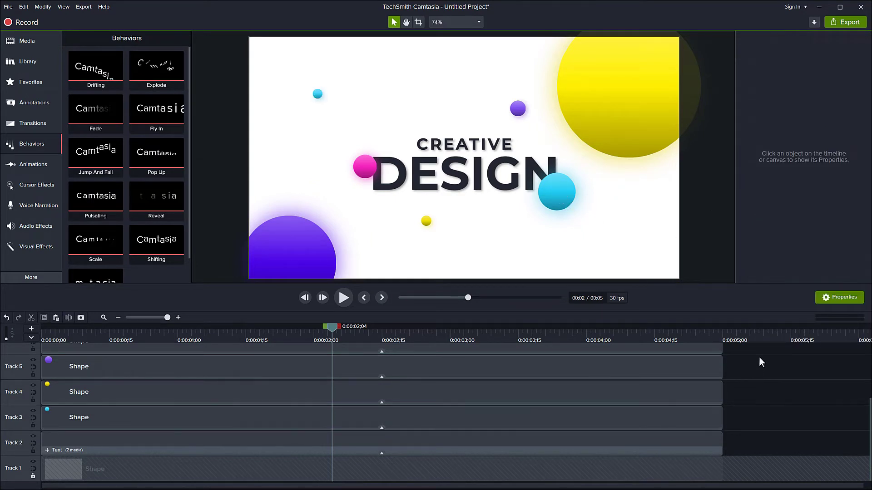
Step: Move the text group's track and the pink circle's track above the other shape tracks
click(562, 202)
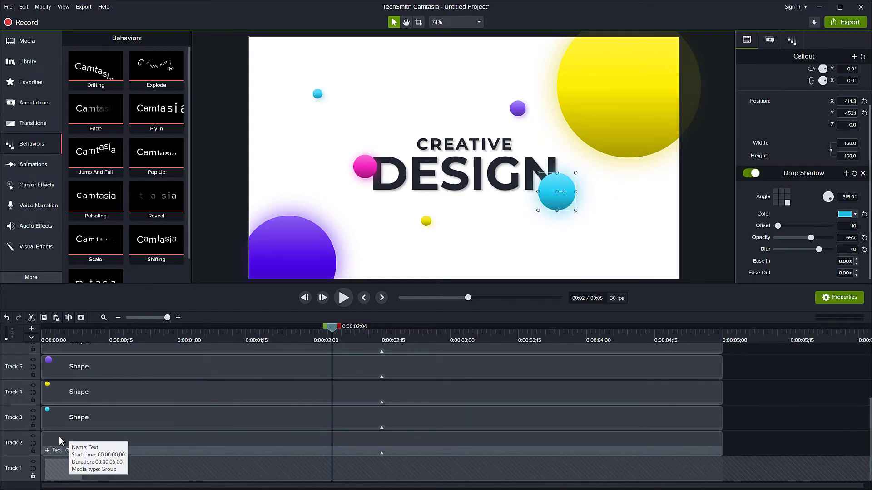
click(32, 442)
drag(17, 425, 20, 366)
click(67, 411)
drag(21, 406, 18, 358)
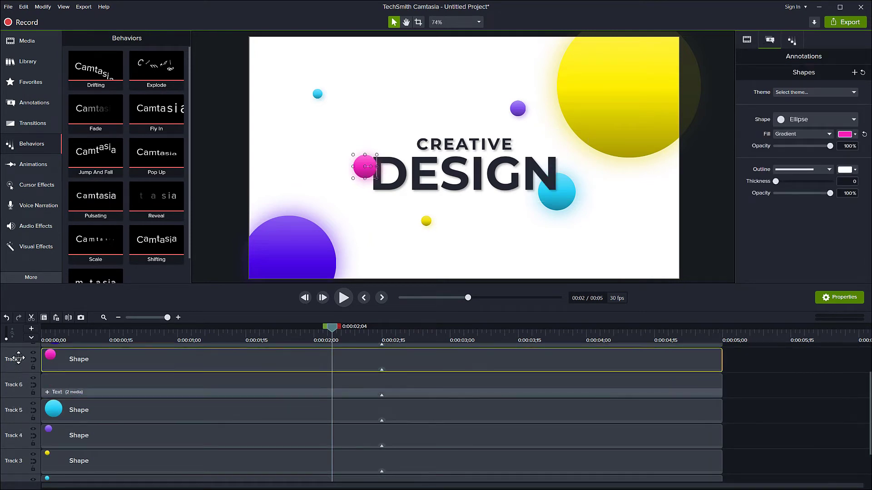
click(776, 404)
Step: Trim the start edges of the purple, pink and other circle clips to delay them
scroll(91, 395, up, 2)
drag(44, 384, 110, 386)
drag(43, 405, 96, 407)
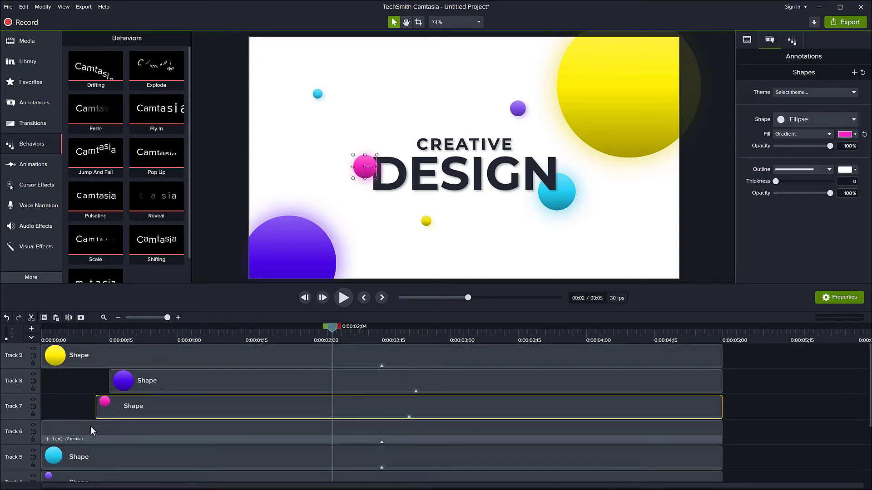
drag(44, 457, 109, 440)
scroll(82, 456, down, 2)
scroll(91, 460, down, 2)
drag(109, 395, 119, 394)
Step: Delay the yellow and cyan ball clips, then play the intro from the beginning
click(43, 420)
drag(44, 421, 155, 420)
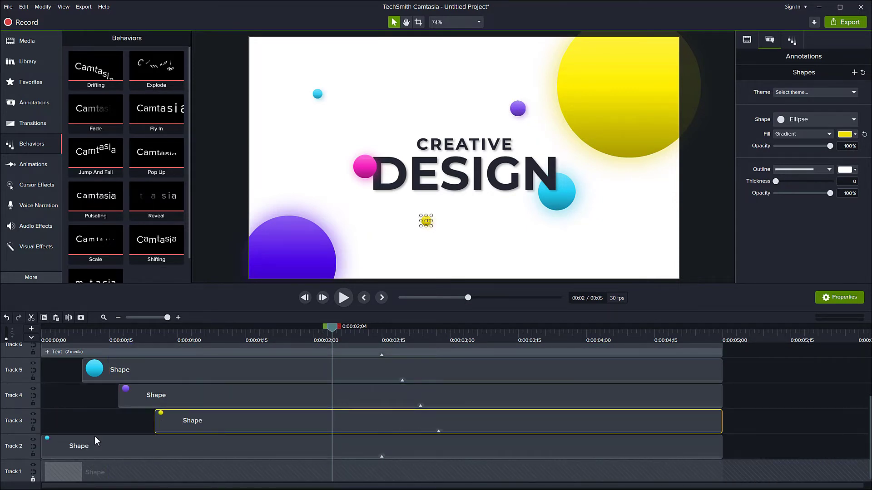
click(43, 446)
drag(43, 446, 137, 453)
drag(332, 327, 14, 343)
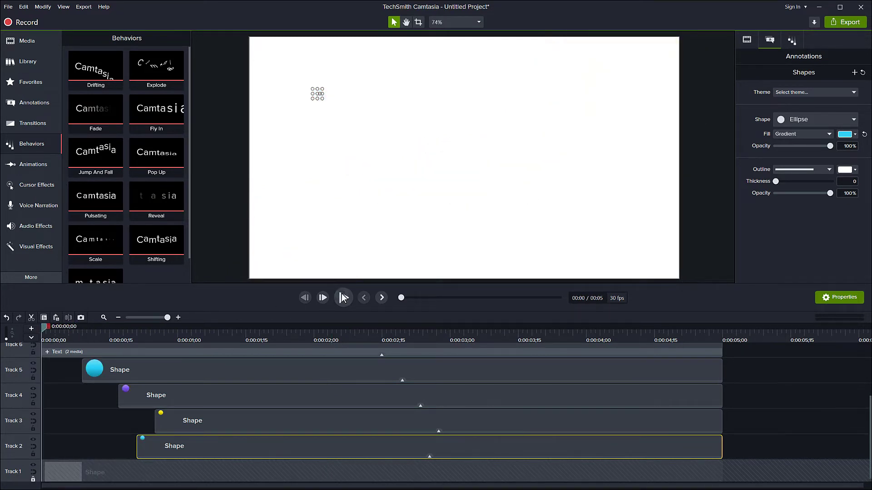
click(342, 298)
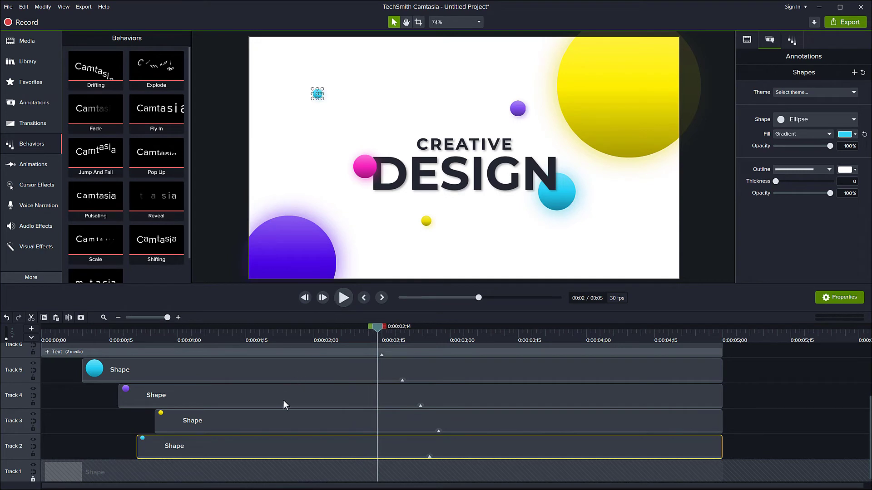
Step: Add a Custom animation to the CREATIVE DESIGN text track ending at 0:02;00
scroll(281, 402, up, 3)
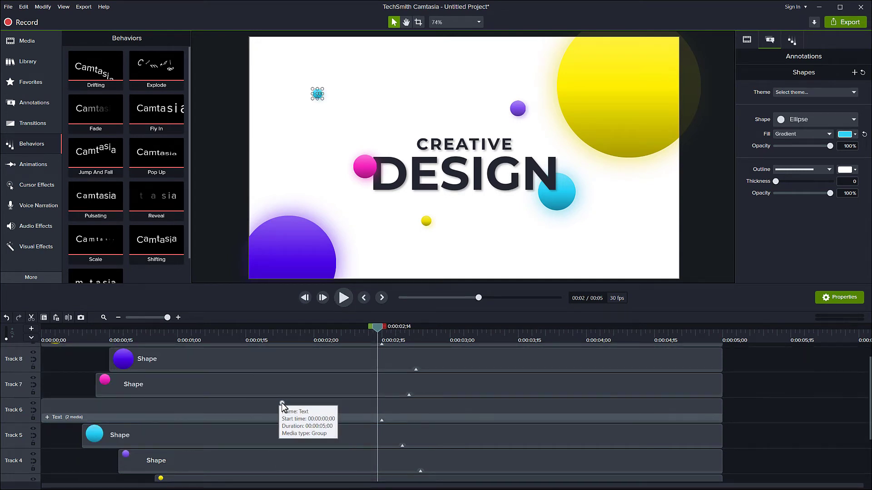
click(282, 403)
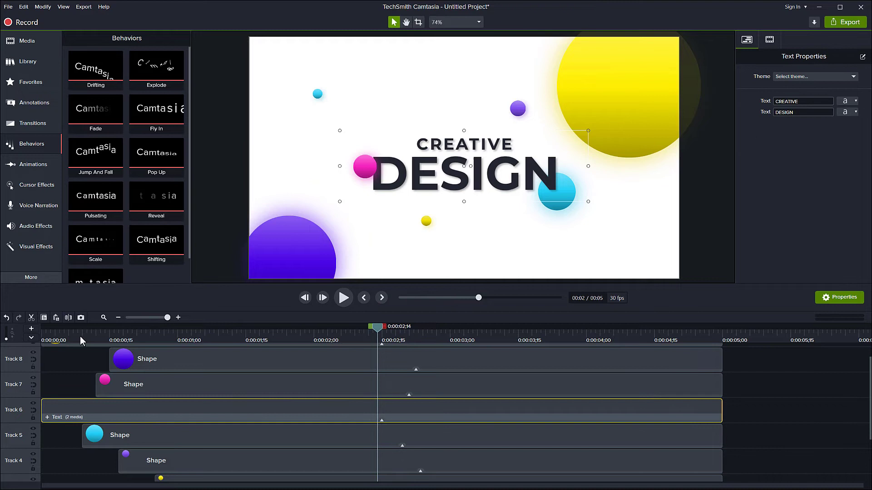
drag(80, 336, 314, 355)
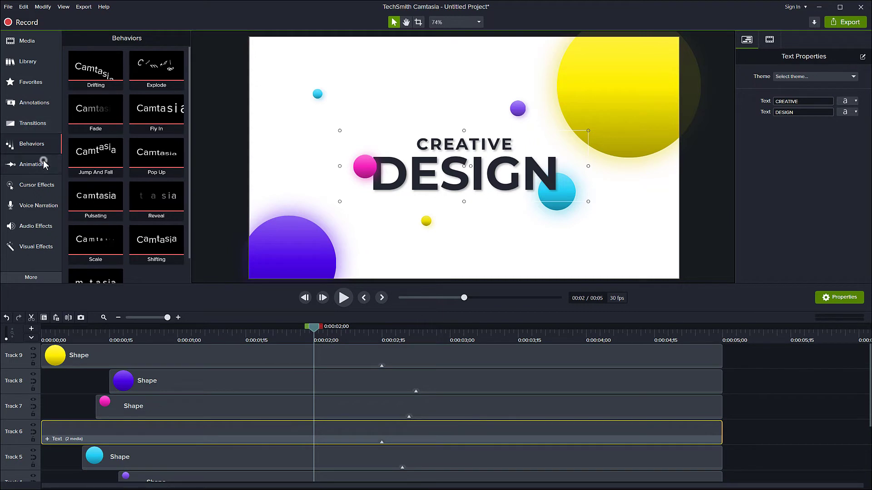
click(19, 164)
click(171, 39)
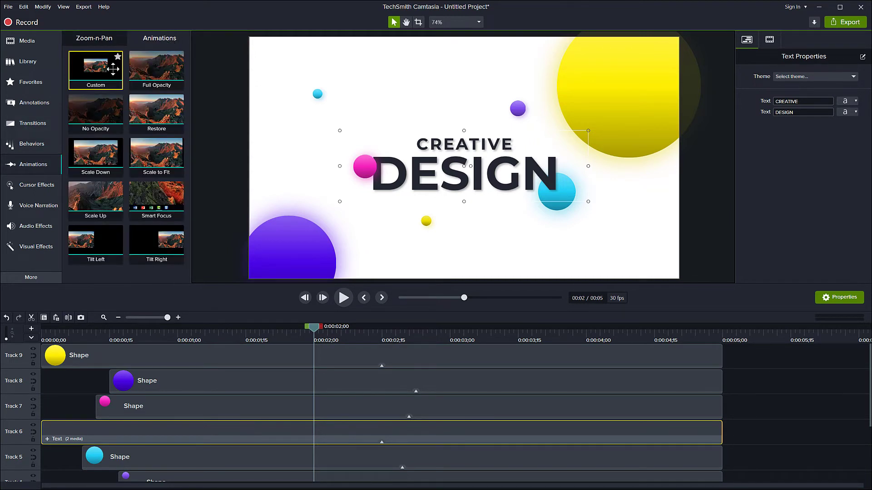
drag(115, 104, 313, 432)
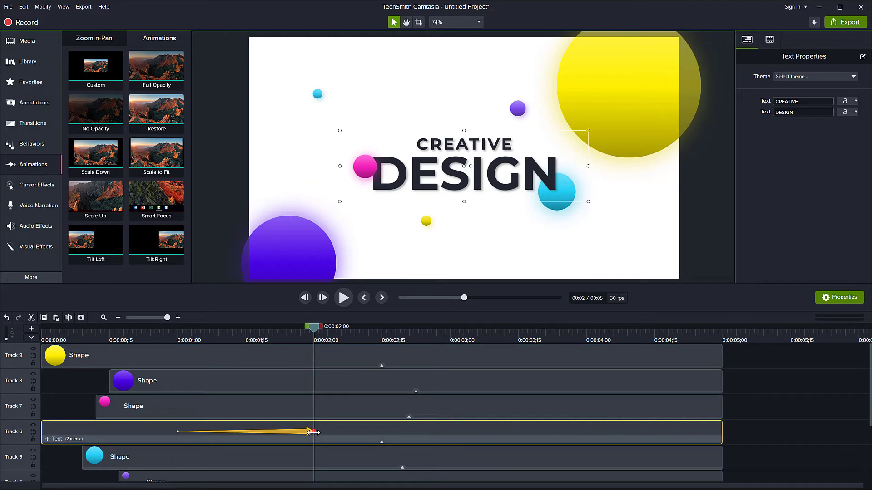
Step: Set the text's starting scale to 110% at the animation start and play it back
click(179, 432)
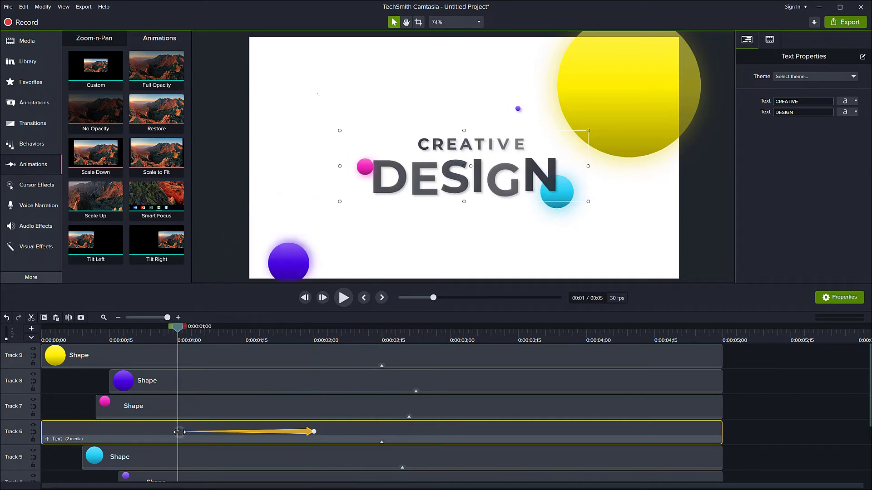
click(770, 40)
scroll(791, 118, up, 2)
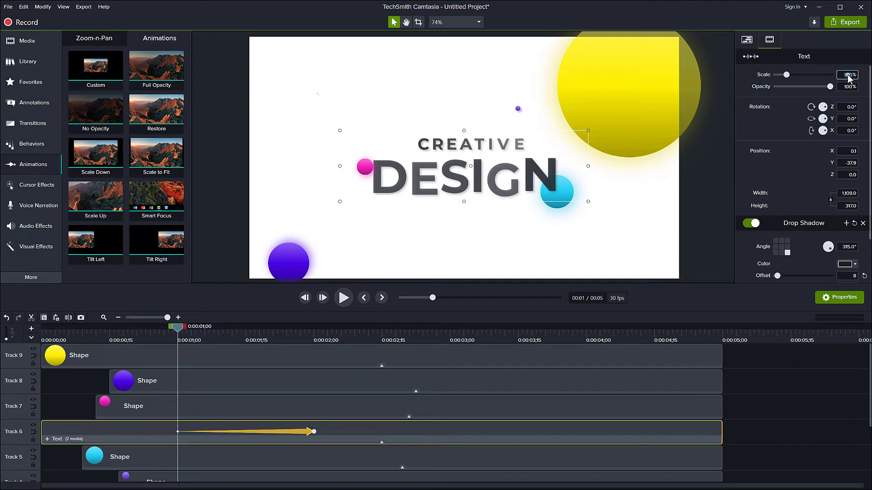
text(0)
key(Return)
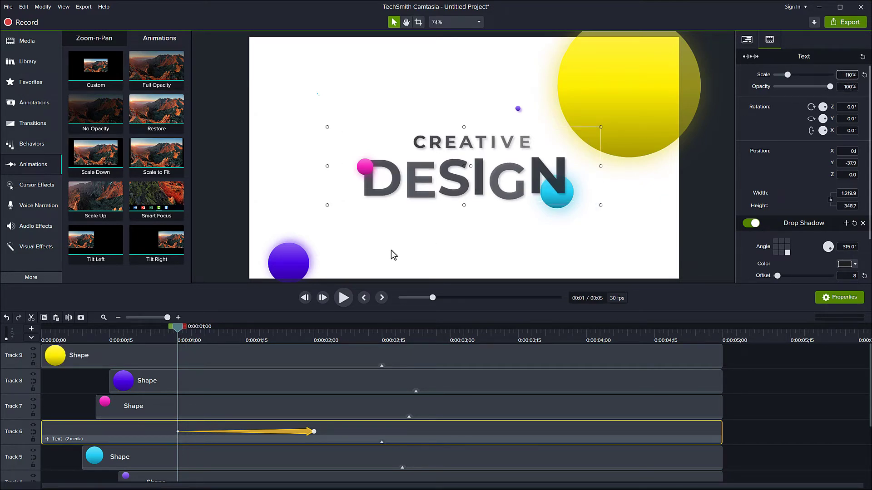
key(space)
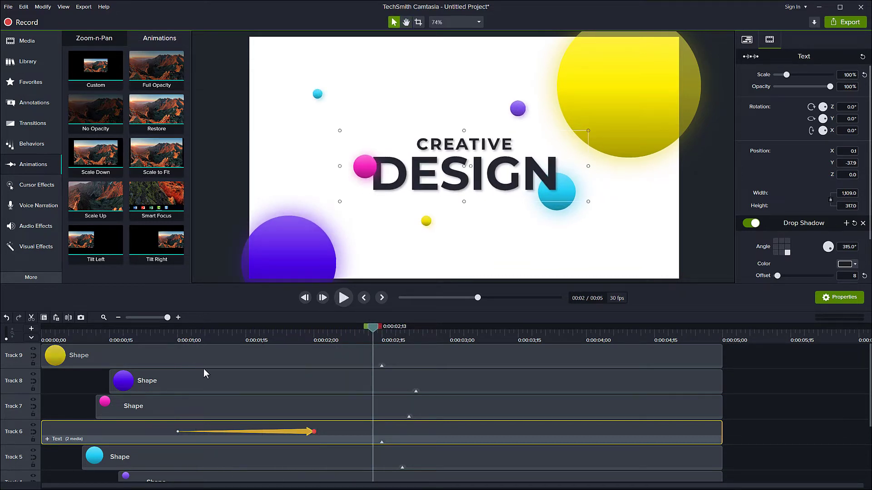
Step: Add Custom animations ending at 2 seconds to the pink and cyan circles, nudging the pink circle's start right
click(371, 170)
ctrl+click(556, 207)
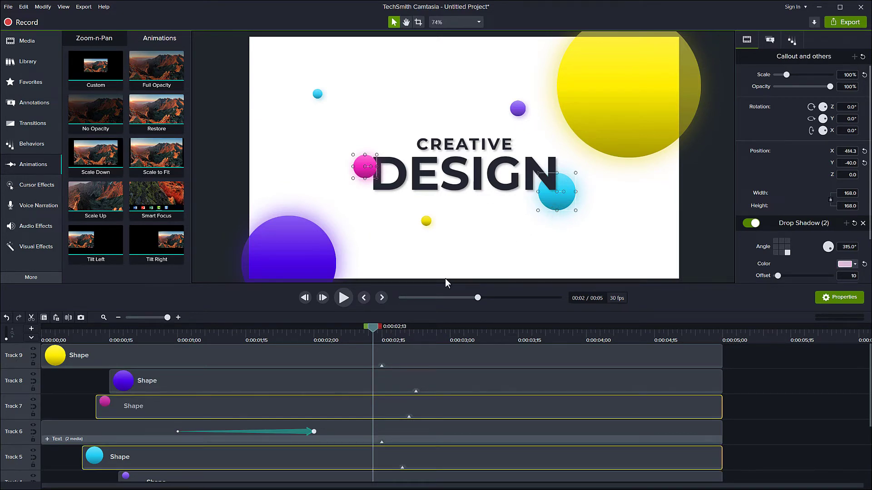
drag(373, 326, 311, 347)
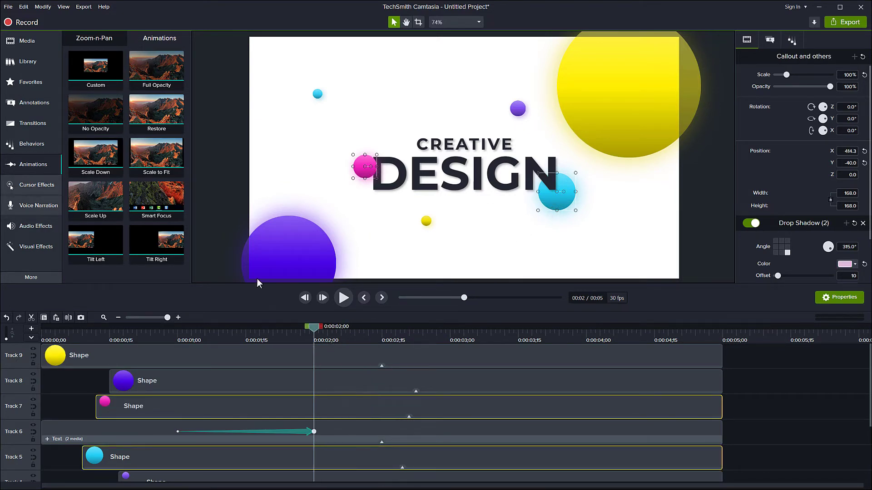
drag(93, 71, 315, 407)
click(315, 407)
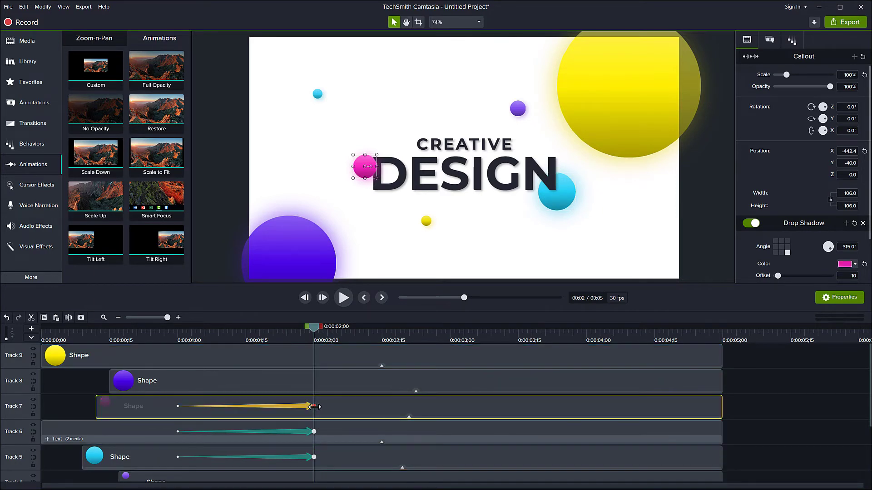
click(177, 405)
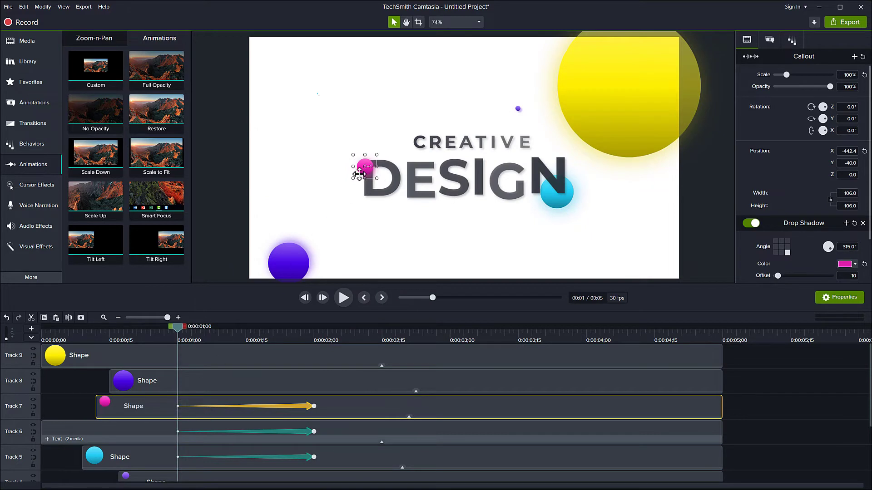
key(Right)
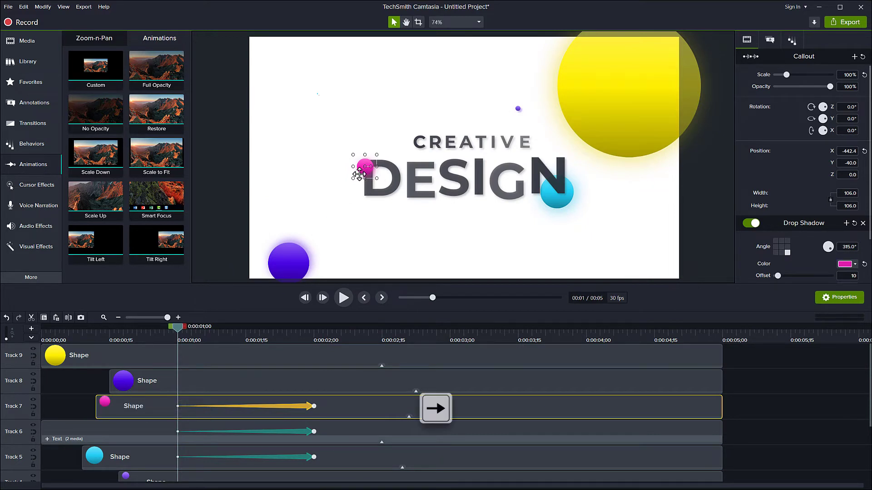
key(Right)
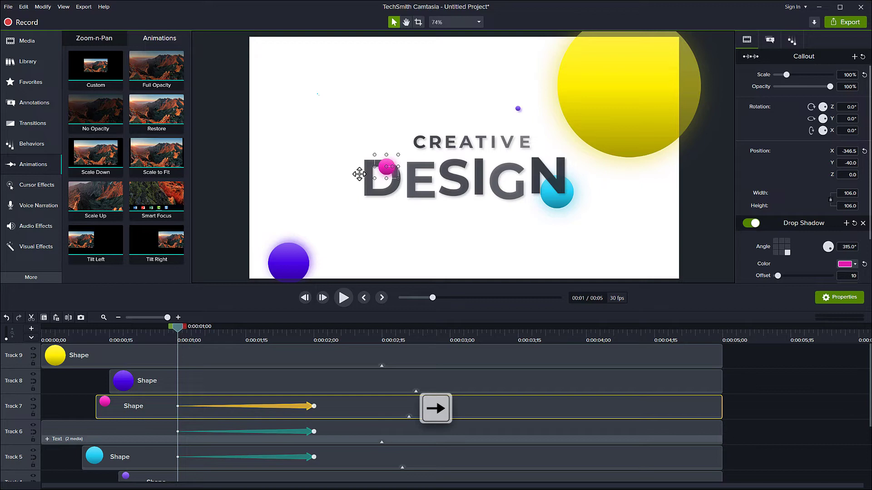
Step: Nudge the cyan circle's animation start left to Position X 249.5 and preview the motion
click(178, 457)
key(Left)
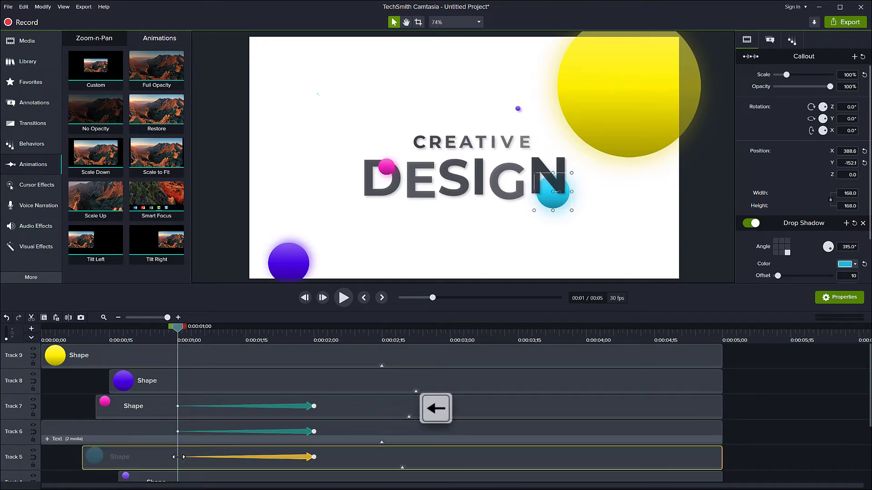
key(Left)
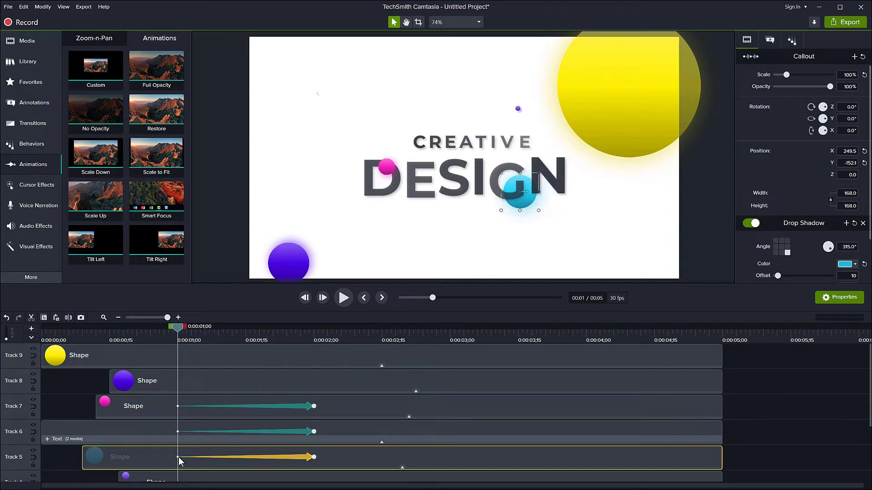
drag(178, 327, 102, 349)
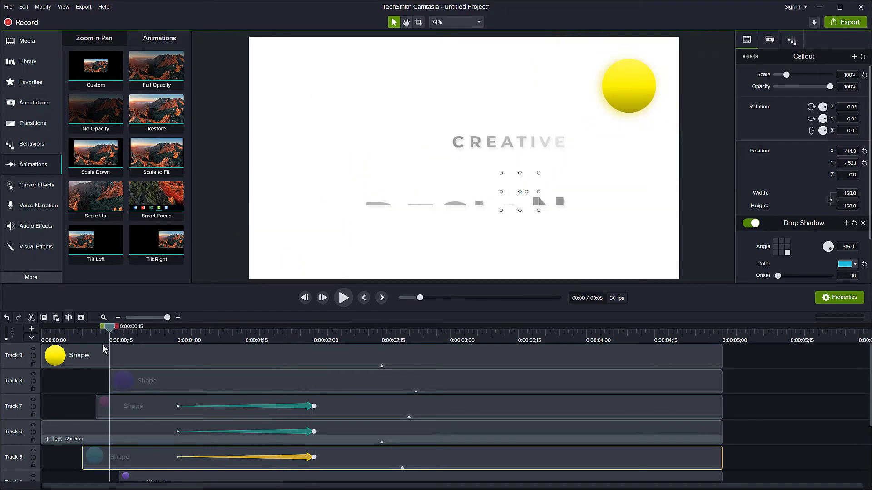
key(space)
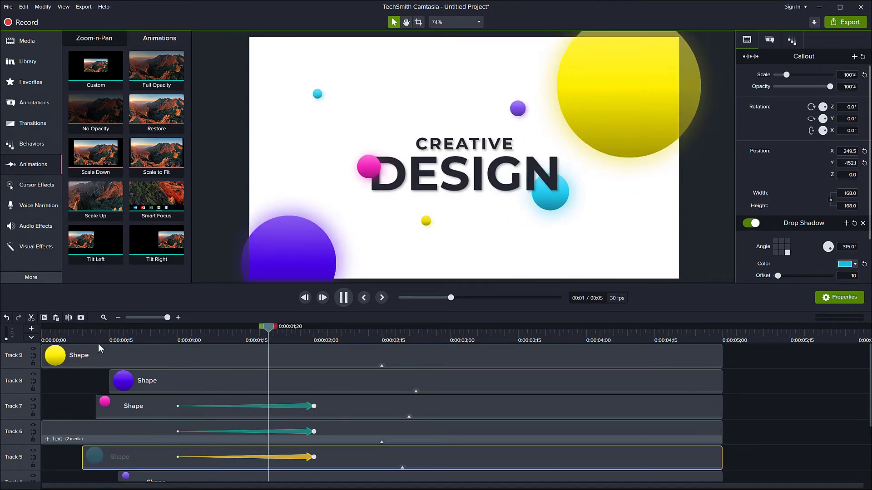
key(space)
key(ctrl+Home)
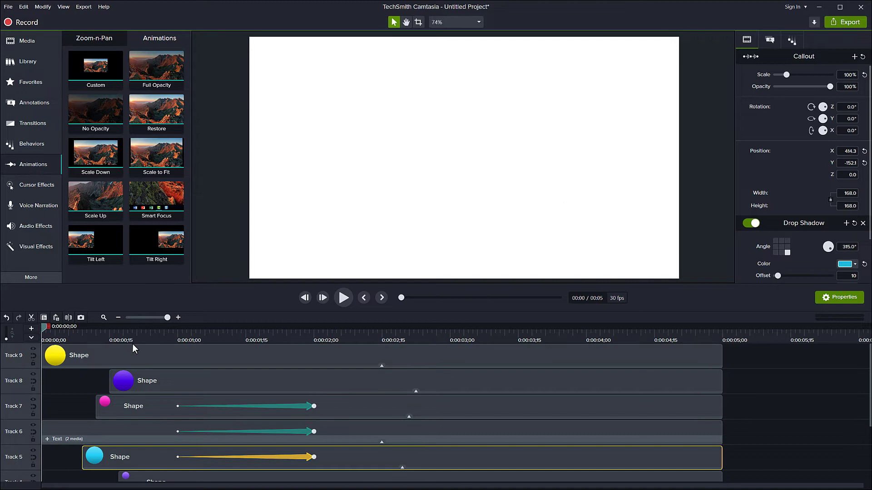
key(space)
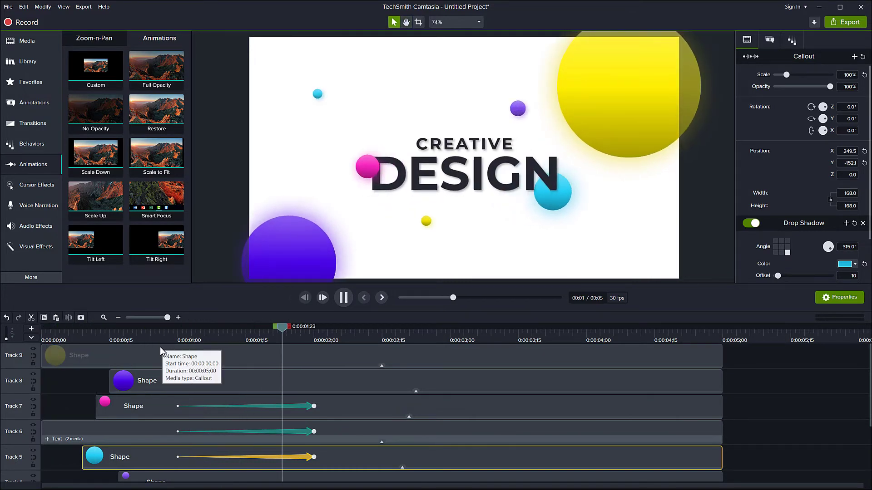
click(78, 328)
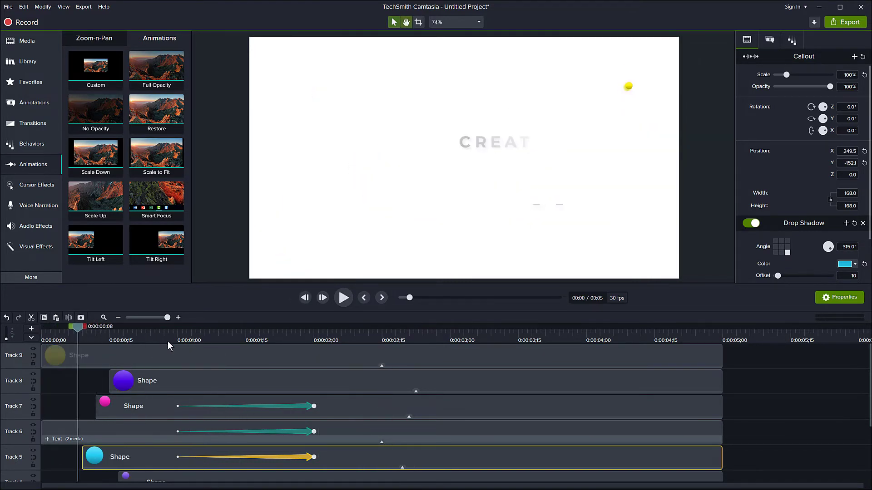
key(space)
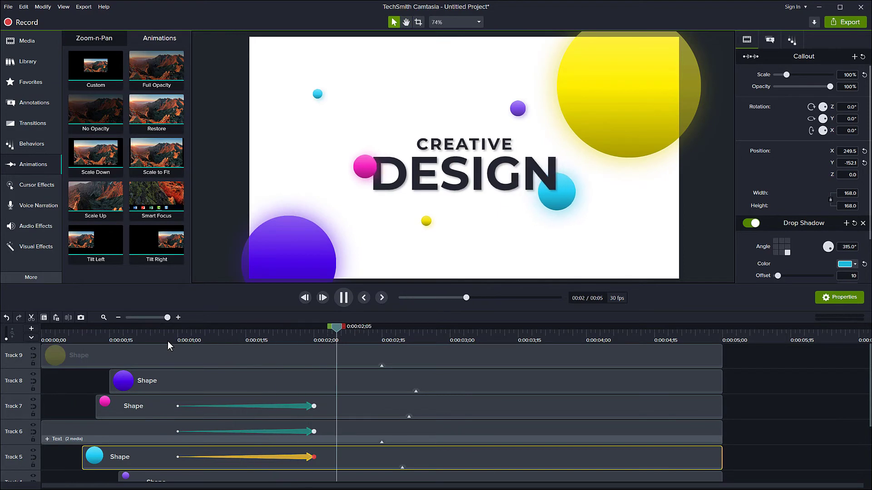
key(space)
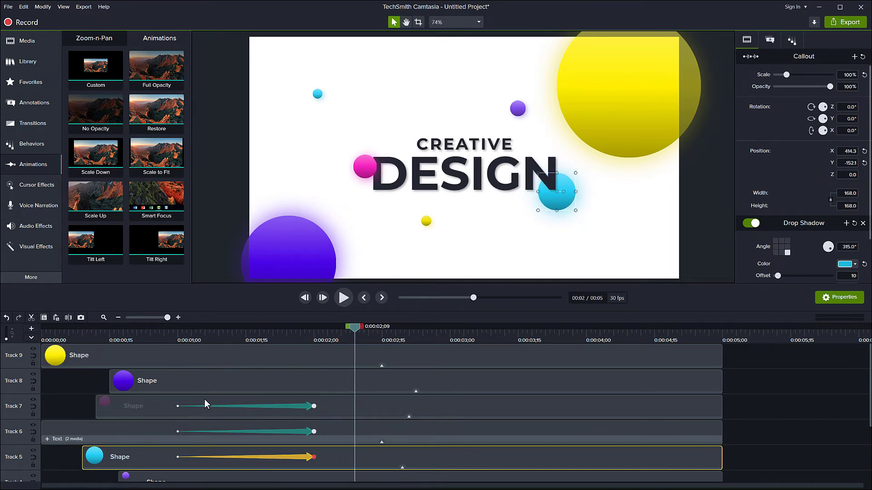
click(209, 406)
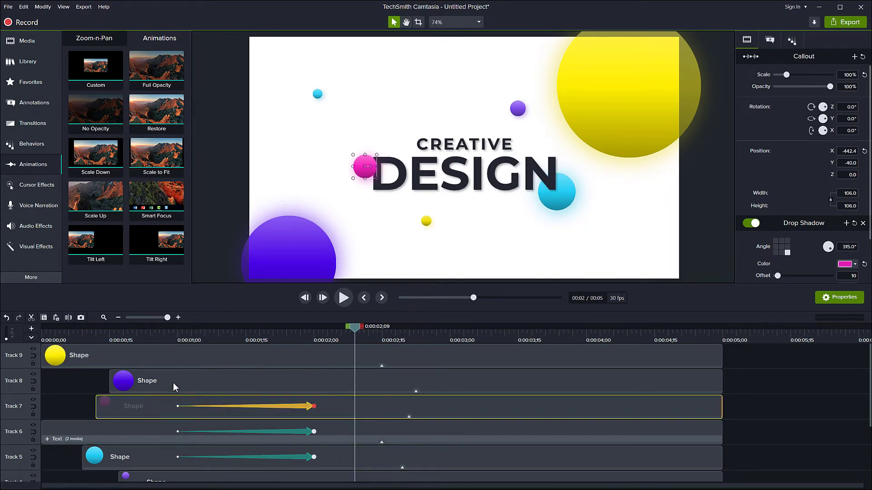
click(97, 334)
key(space)
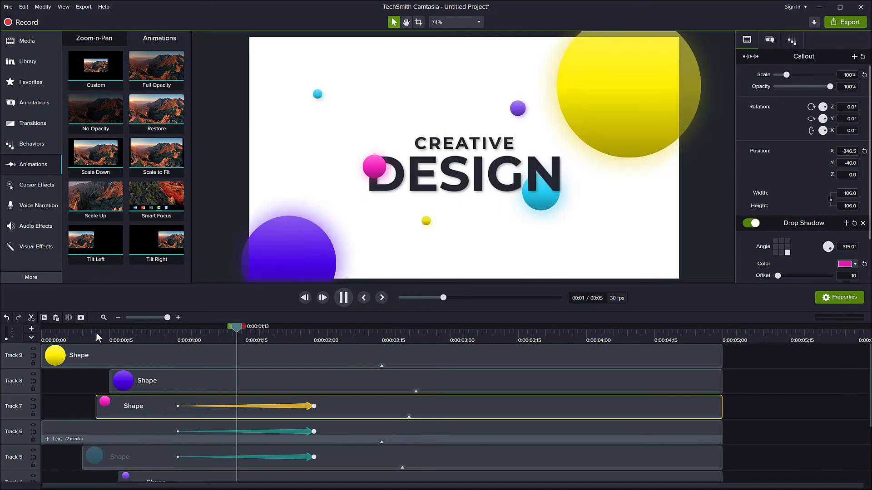
Step: Set the Scale behaviour's movement easing to Ease Both > Circ
click(178, 333)
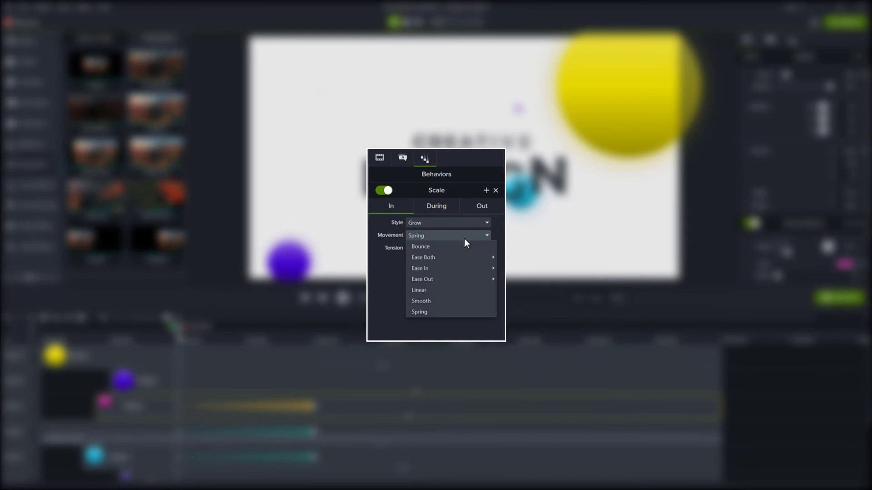
mouse_move(448, 259)
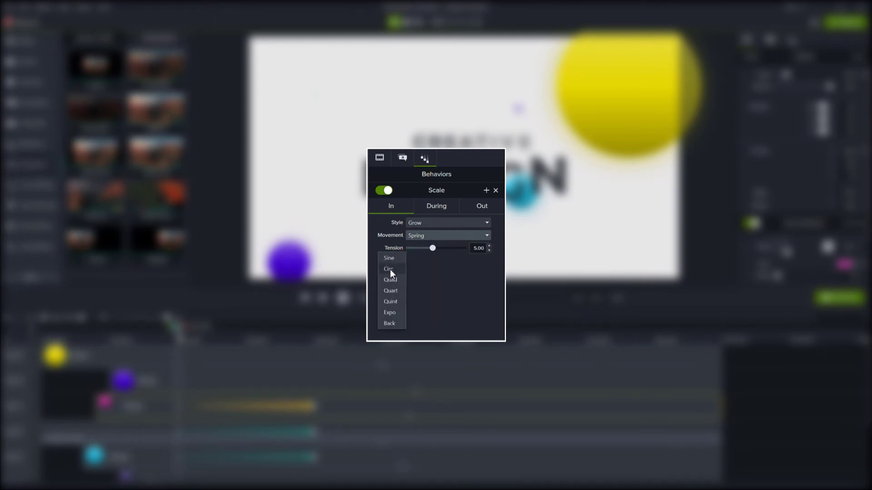
click(390, 269)
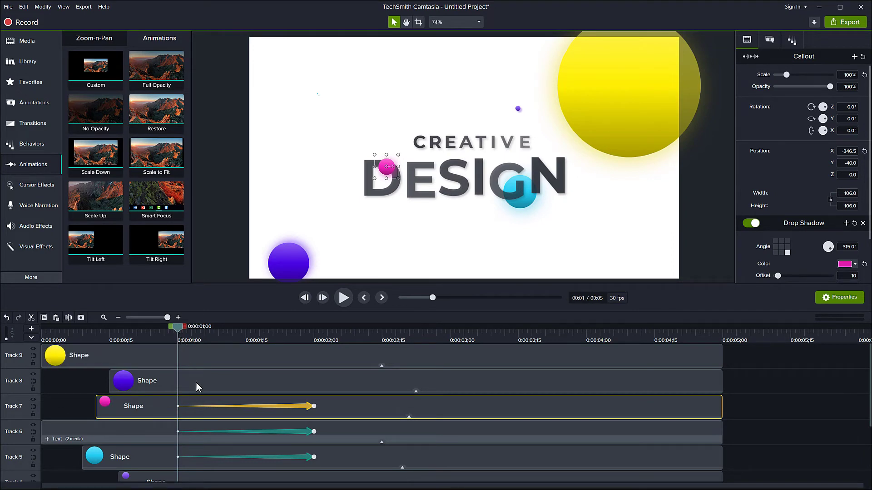
Step: Key the title's scale to about 109% just past one second, then 104.5% later
click(217, 432)
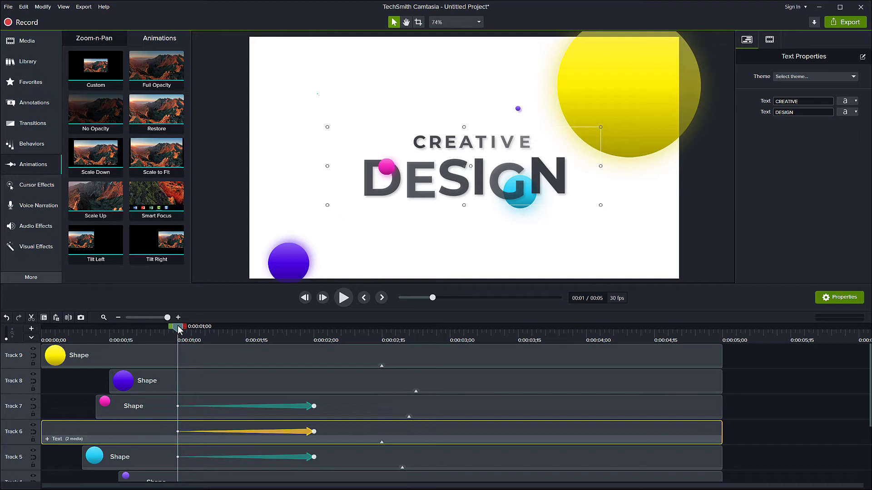
drag(179, 328, 225, 333)
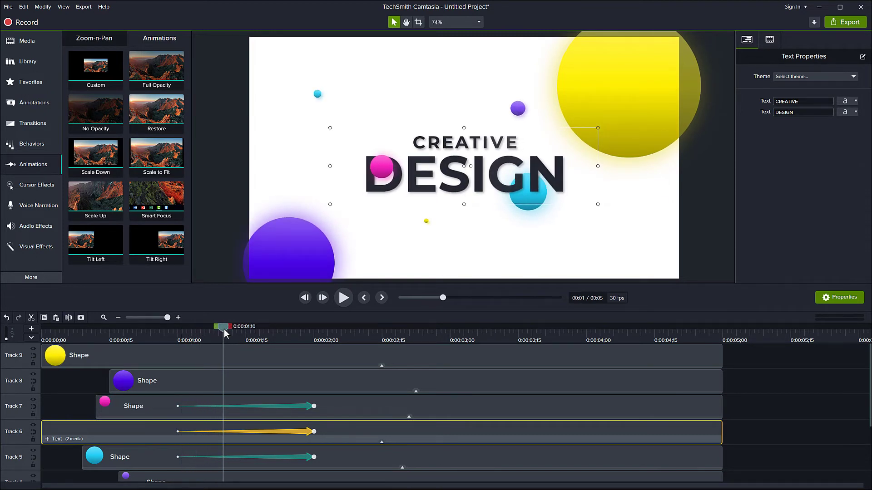
click(772, 40)
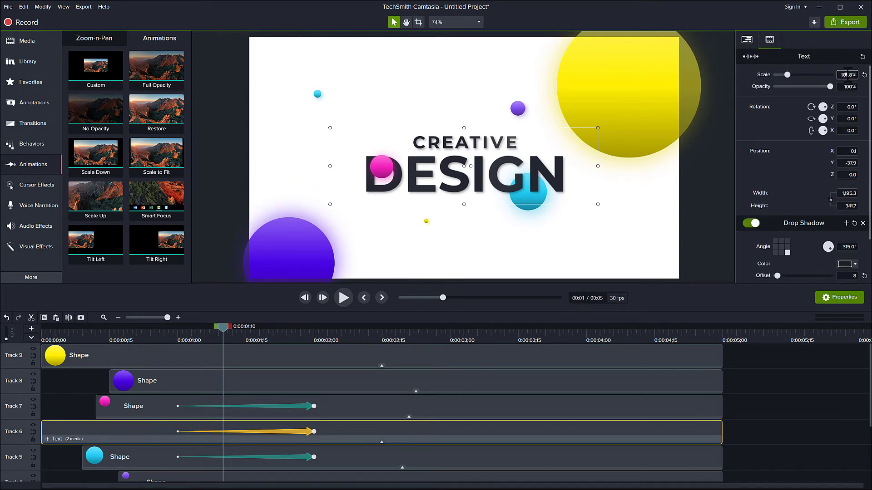
scroll(846, 78, up, 1)
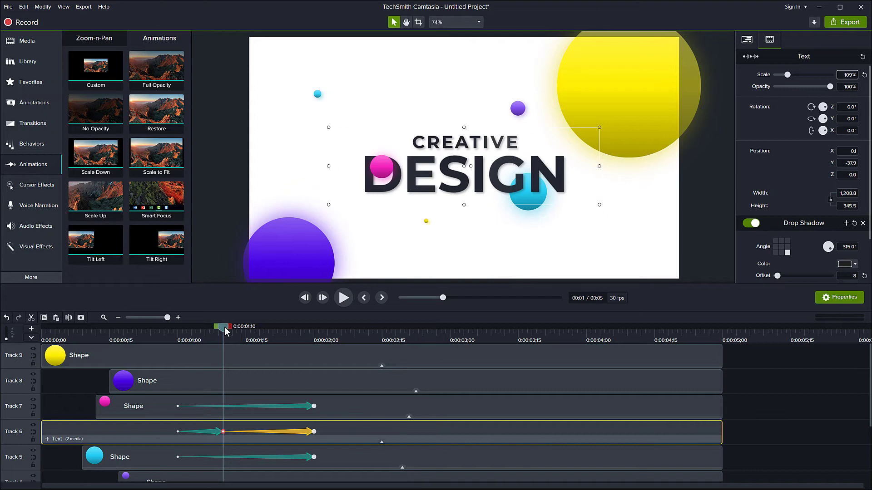
drag(231, 329, 270, 337)
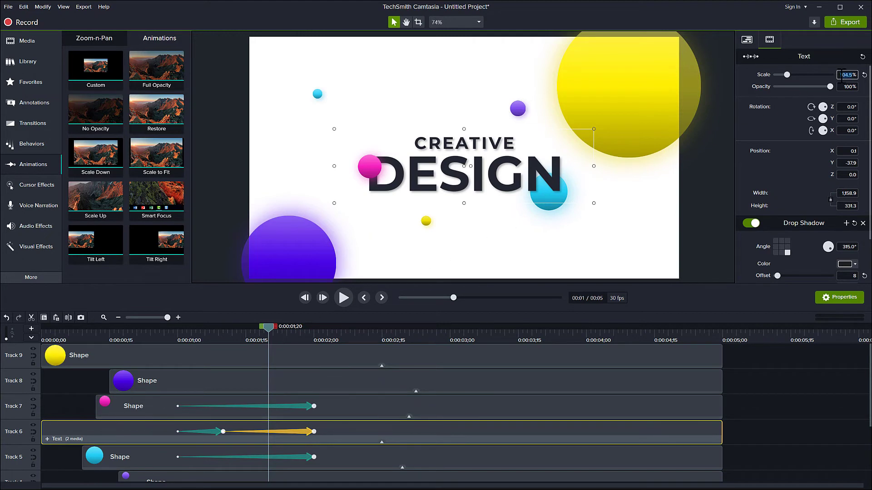
text(104.5)
key(Return)
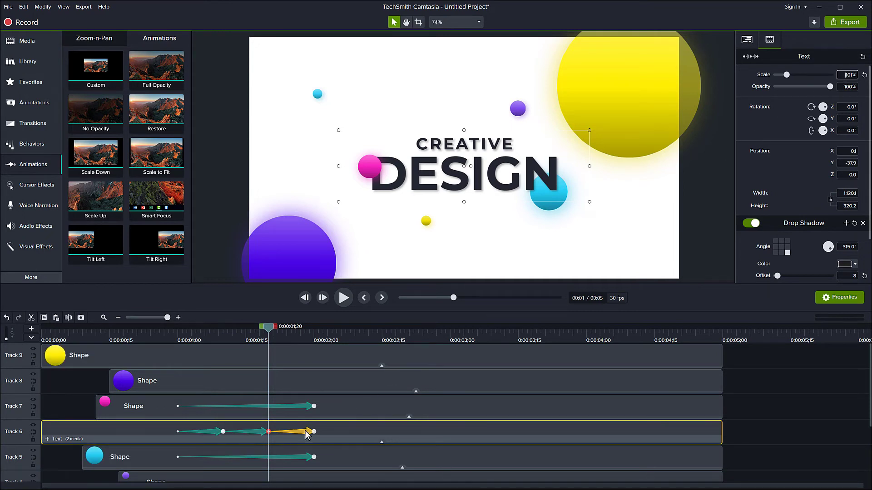
Step: Enable easing on the first text animation and Exponential In/Out on the middle step
right_click(211, 435)
mouse_move(254, 406)
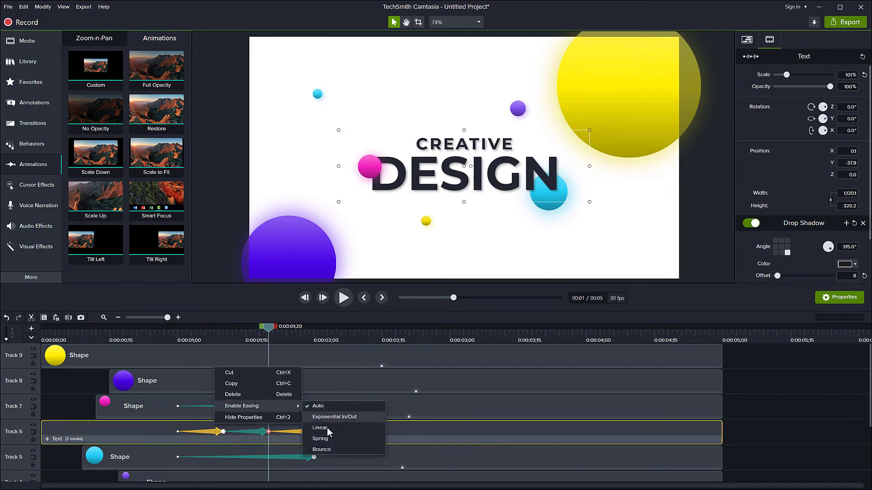
click(331, 428)
click(257, 432)
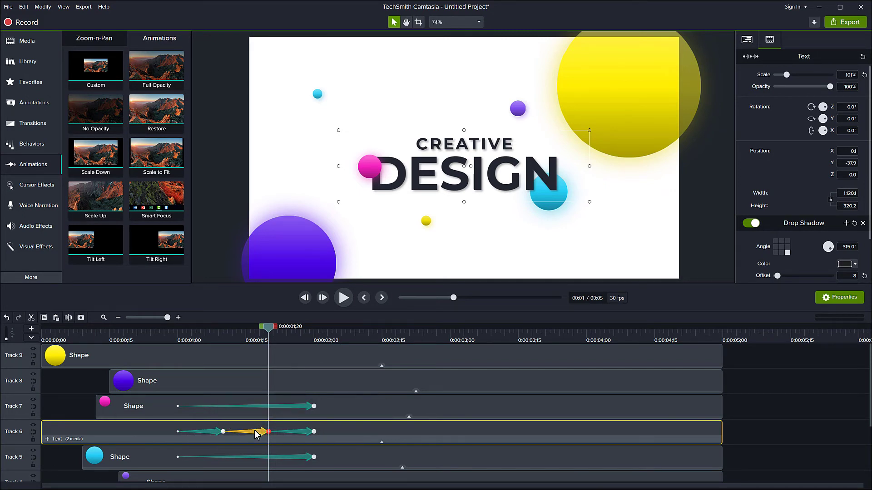
right_click(256, 433)
mouse_move(340, 404)
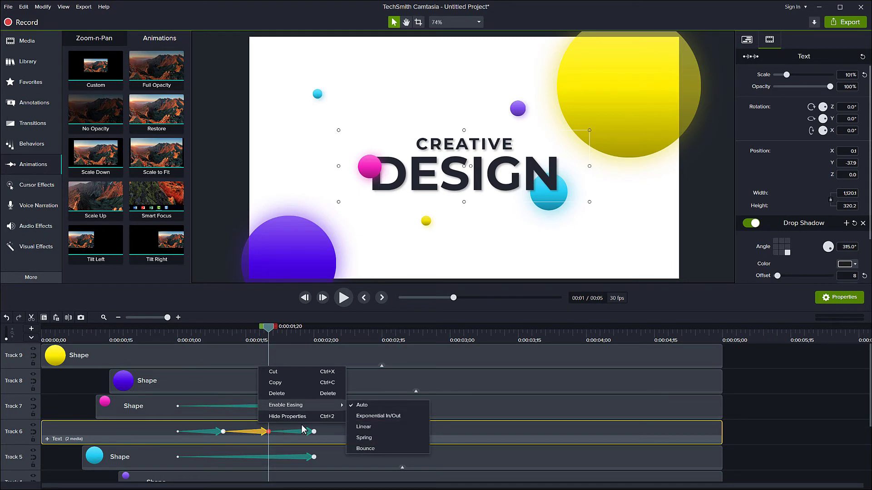
click(379, 415)
Step: Play the title animation from about one second to check the easing
click(180, 333)
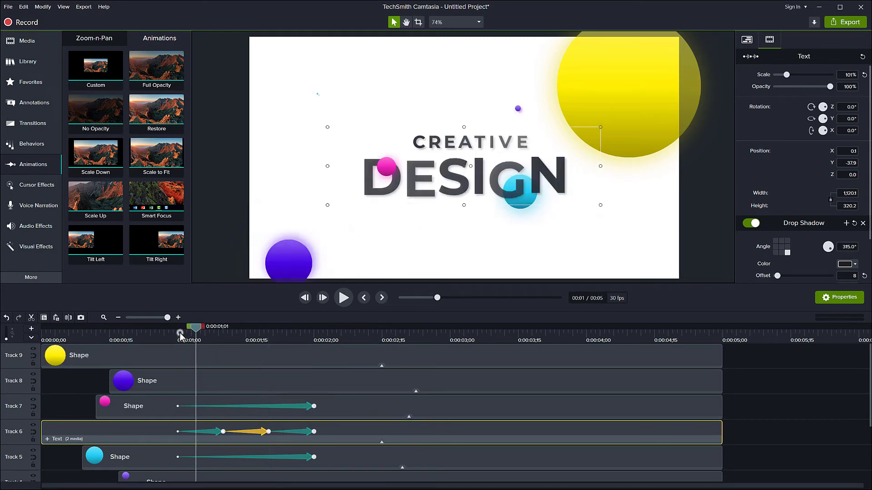
key(space)
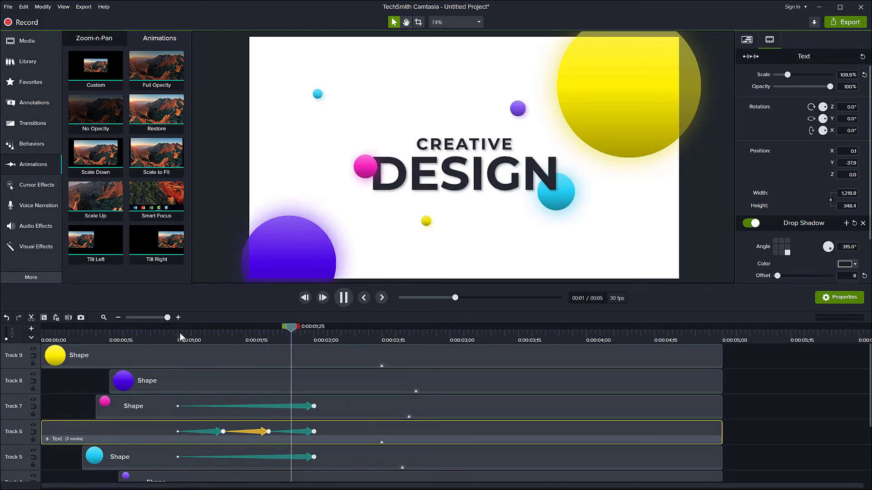
click(166, 331)
click(172, 333)
click(176, 332)
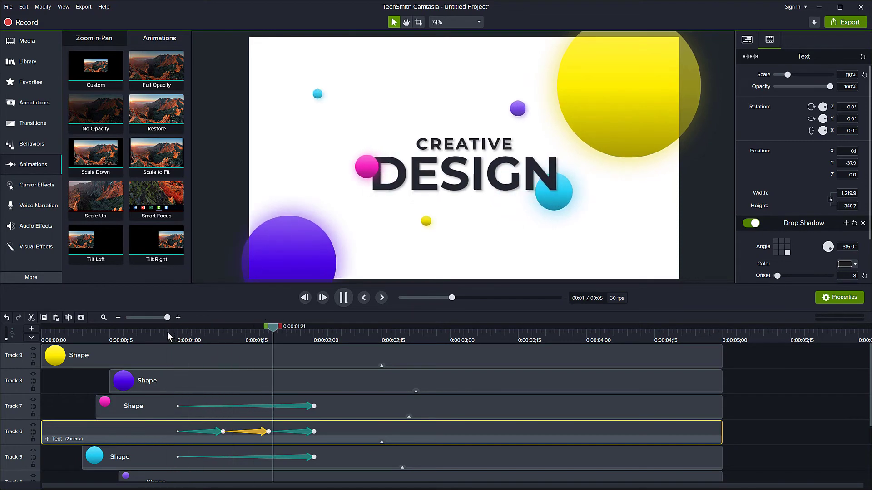
click(167, 333)
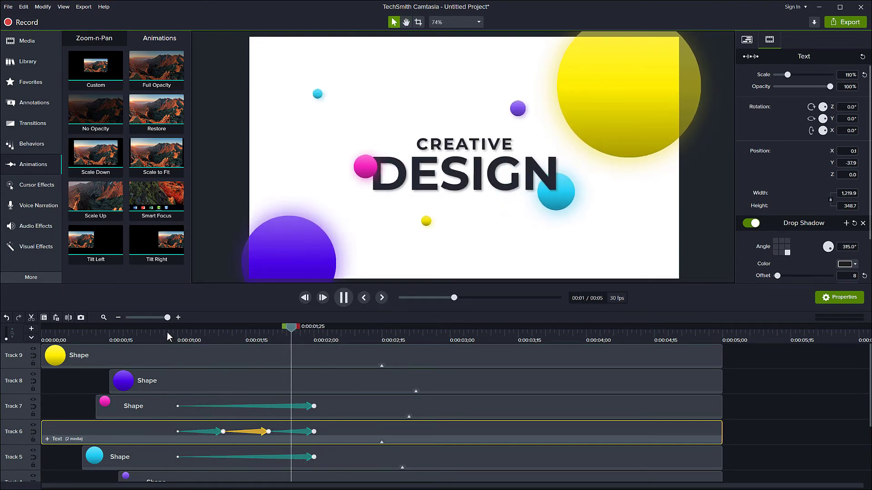
Step: Add a pink circle position keyframe near 1;10 by pasting its X value (-346.5)
key(space)
click(179, 406)
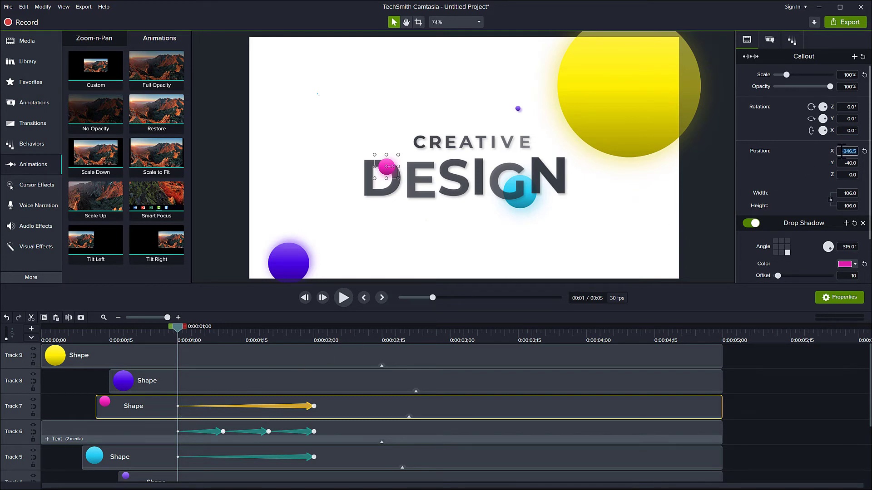
key(ctrl+c)
drag(178, 331, 221, 339)
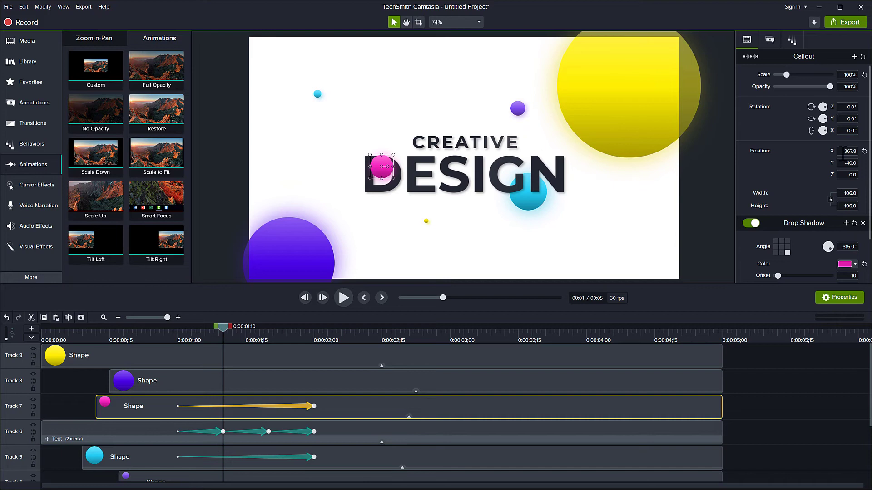
key(ctrl+v)
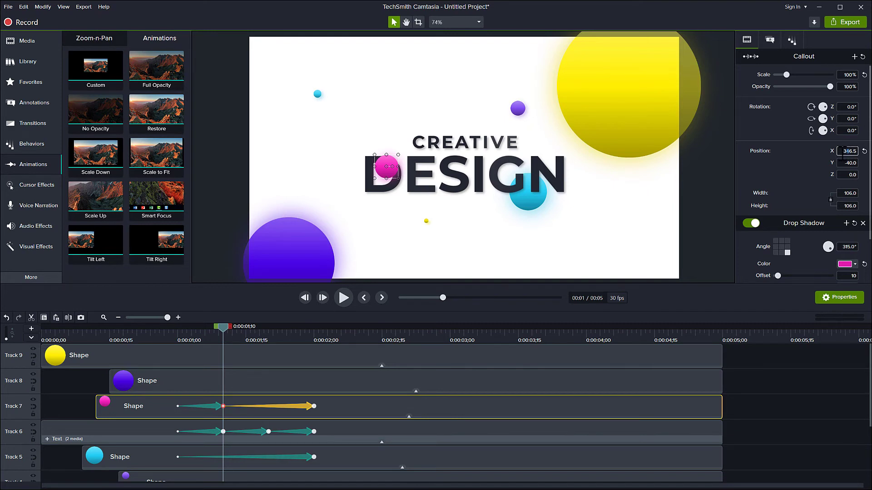
key(Return)
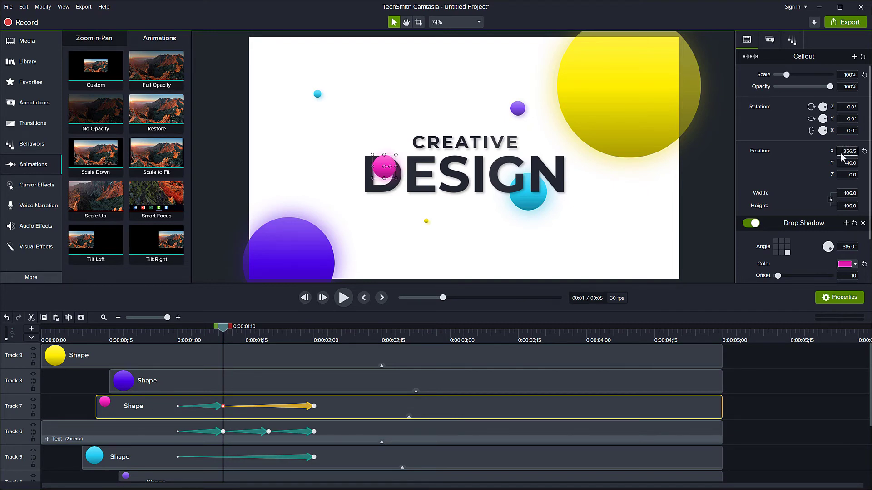
Step: Add a pink circle position keyframe at 1;20 using its final X, nudged to -432.4
drag(225, 333, 313, 332)
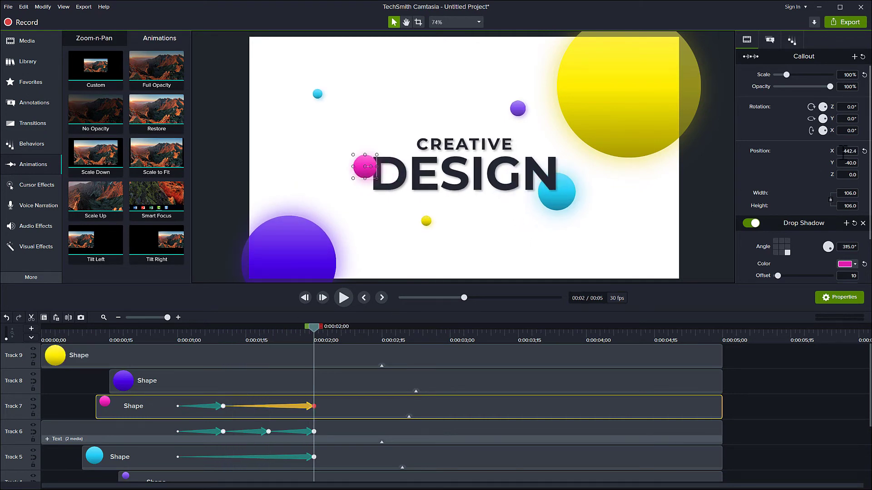
key(ctrl+c)
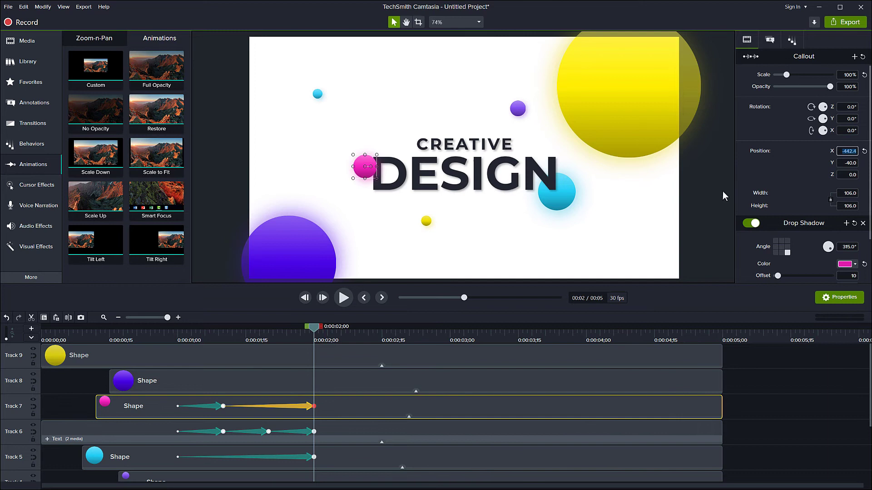
drag(315, 327, 269, 339)
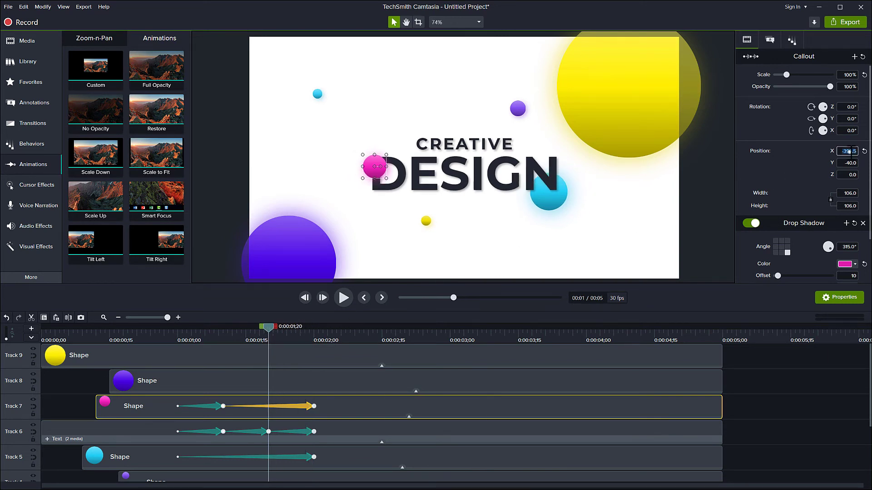
key(ctrl+v)
key(Return)
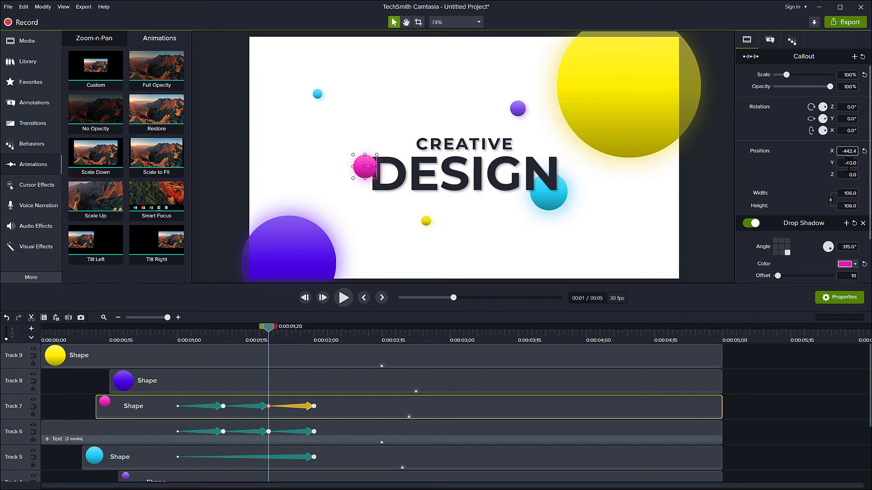
key(Return)
Step: Enable Exponential In/Out easing on the pink circle's first and middle movements
right_click(222, 408)
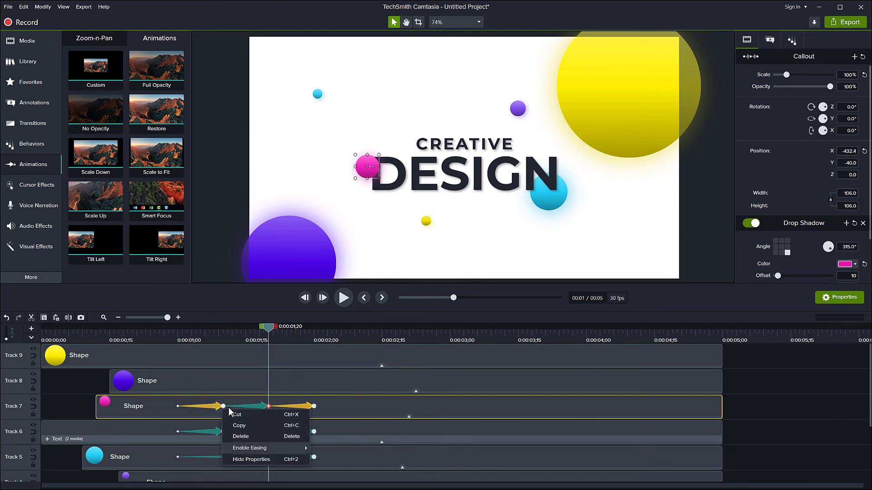
click(344, 424)
click(256, 411)
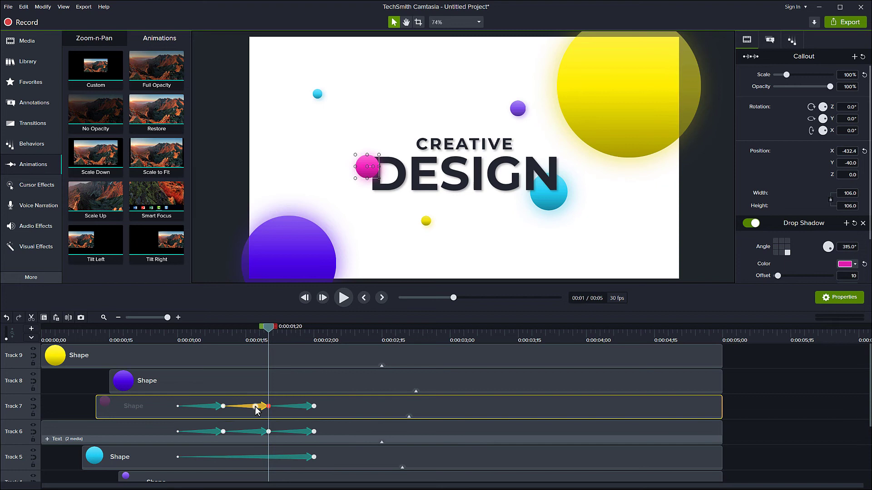
right_click(257, 411)
mouse_move(308, 449)
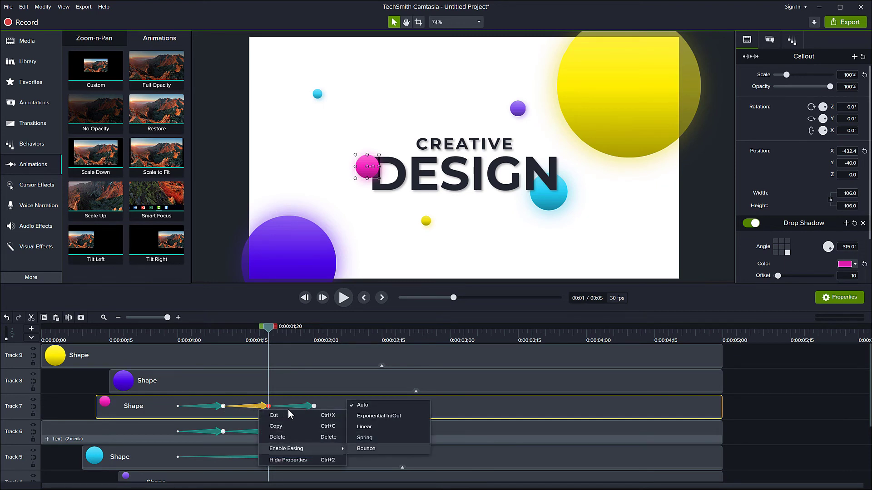
click(378, 418)
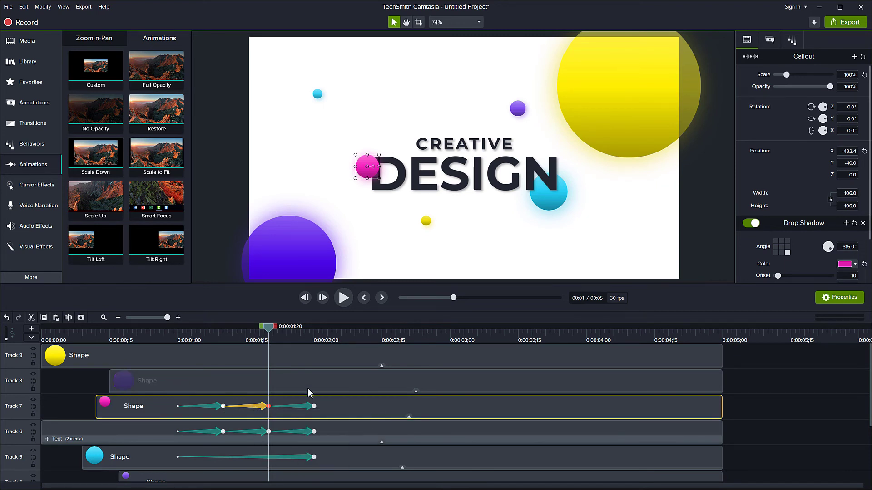
click(181, 338)
Step: Add a cyan circle position keyframe at 1;10 from its 1-second X, nudged slightly right
drag(181, 338, 178, 339)
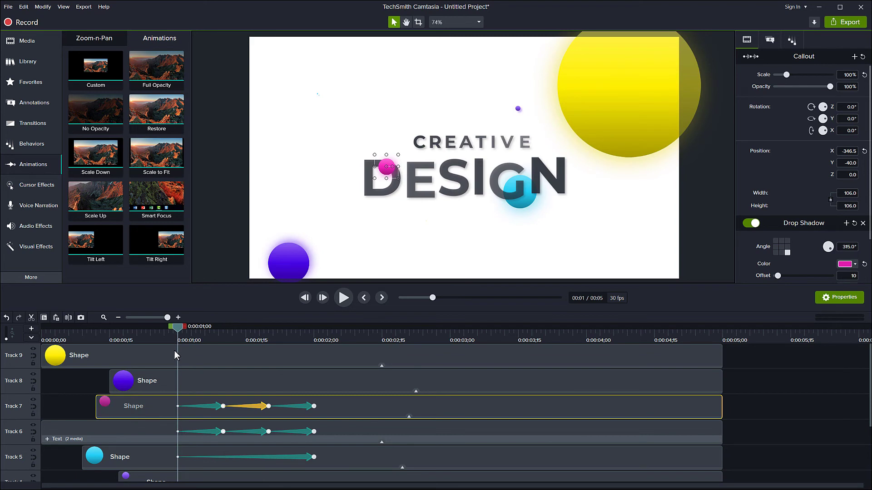
click(178, 457)
key(ctrl+c)
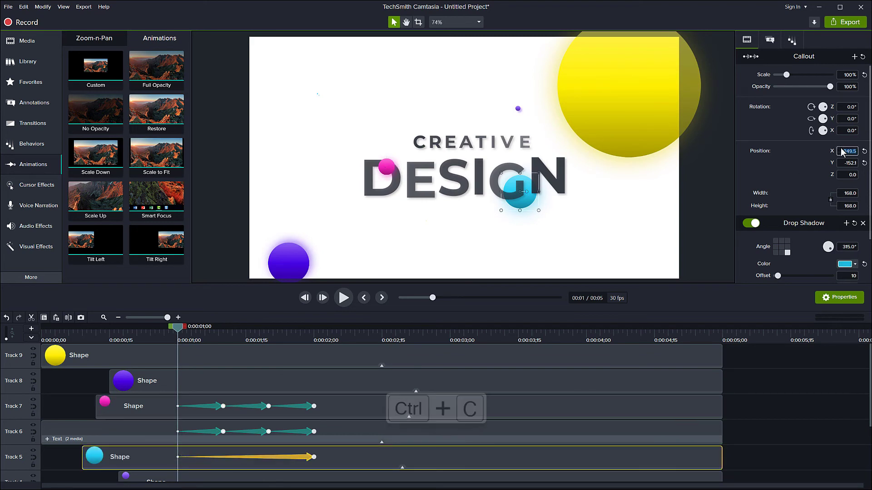
drag(179, 331, 224, 344)
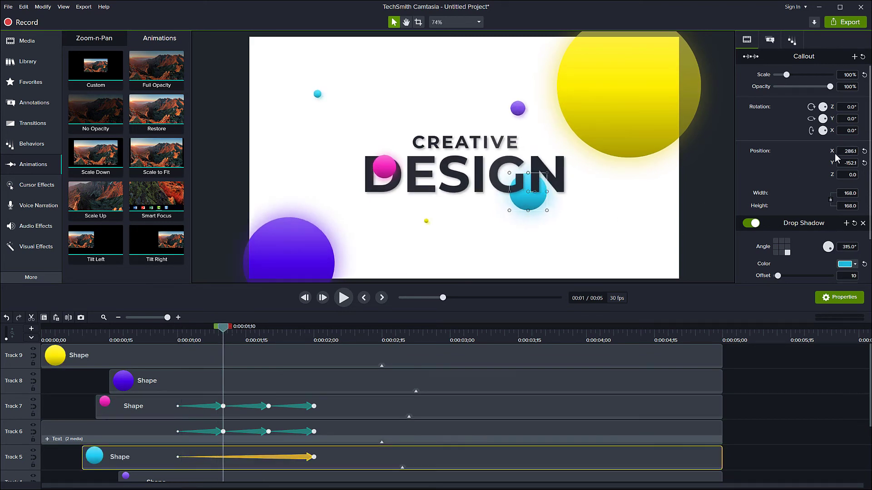
key(ctrl+v)
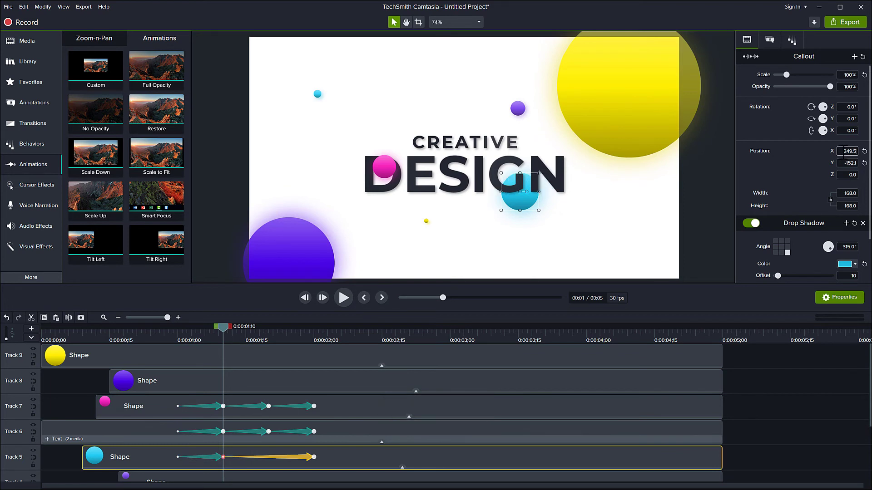
key(Return)
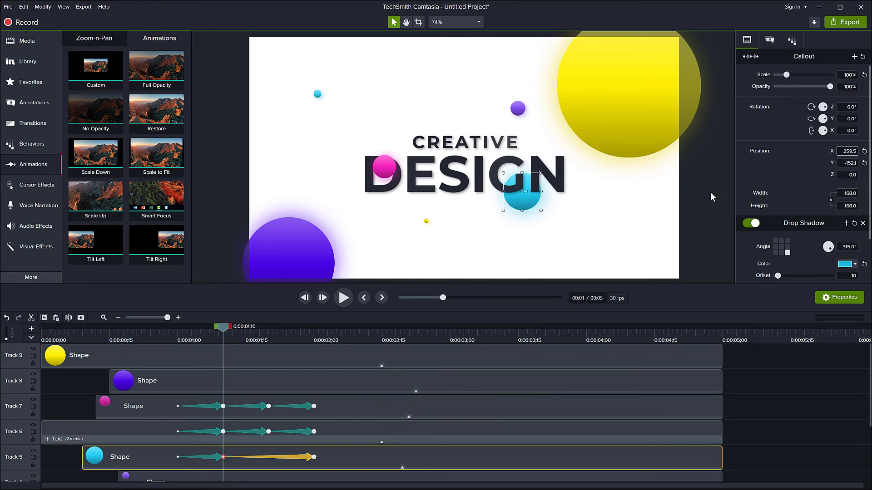
Step: Add a cyan circle keyframe at 1;20 by pasting its final X position (404.3)
drag(325, 340, 315, 340)
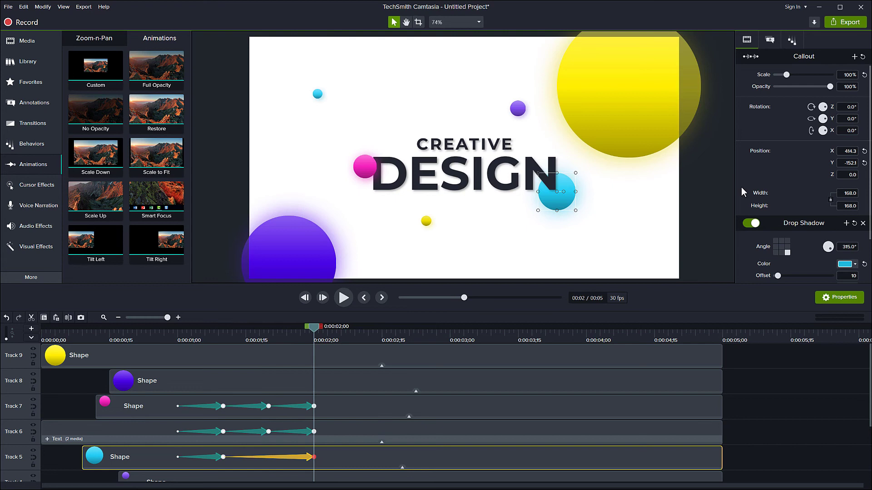
key(ctrl+c)
click(263, 340)
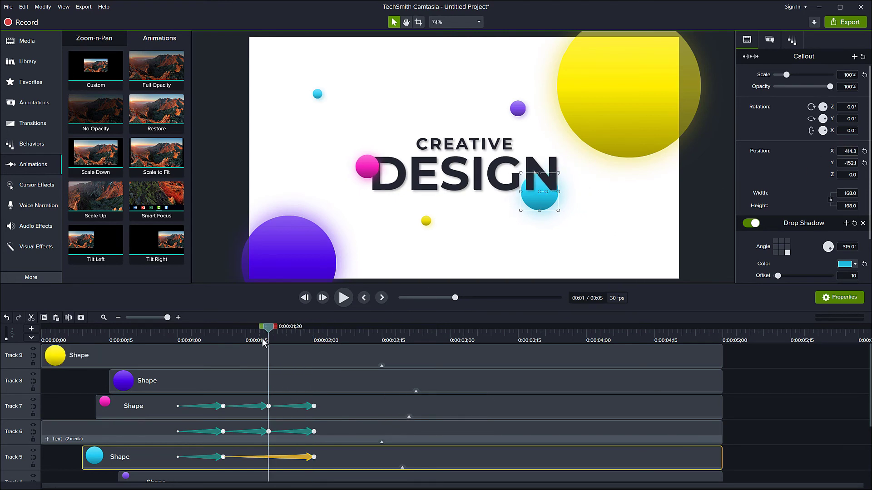
click(845, 152)
key(ctrl+v)
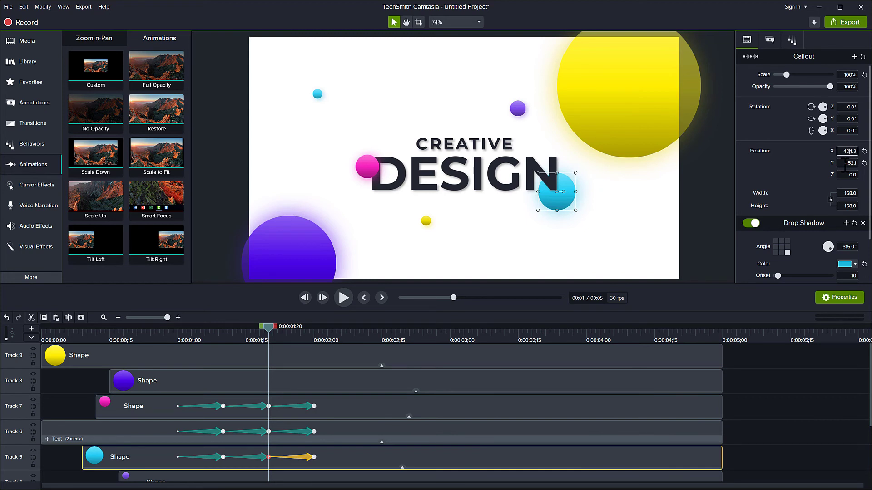
Step: Ease the cyan circle's first movement Linear and second Exponential In/Out, then preview from 1 second
click(216, 457)
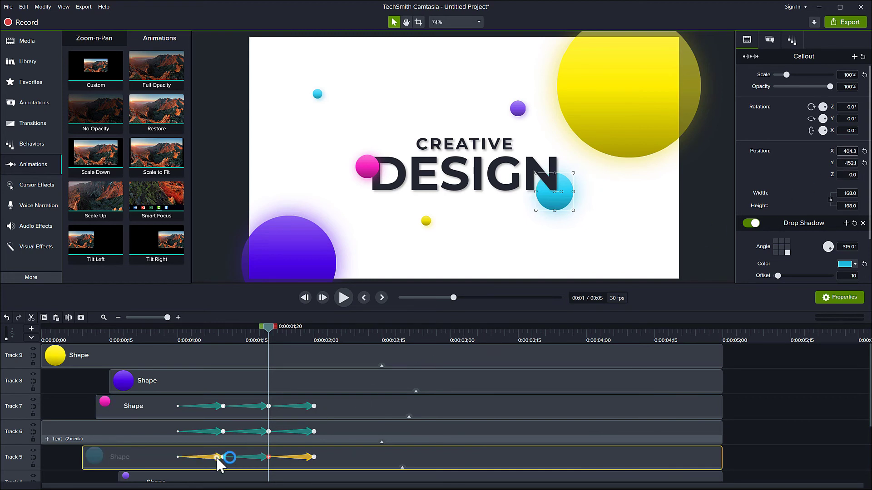
right_click(216, 457)
mouse_move(255, 433)
click(323, 454)
click(258, 456)
right_click(257, 456)
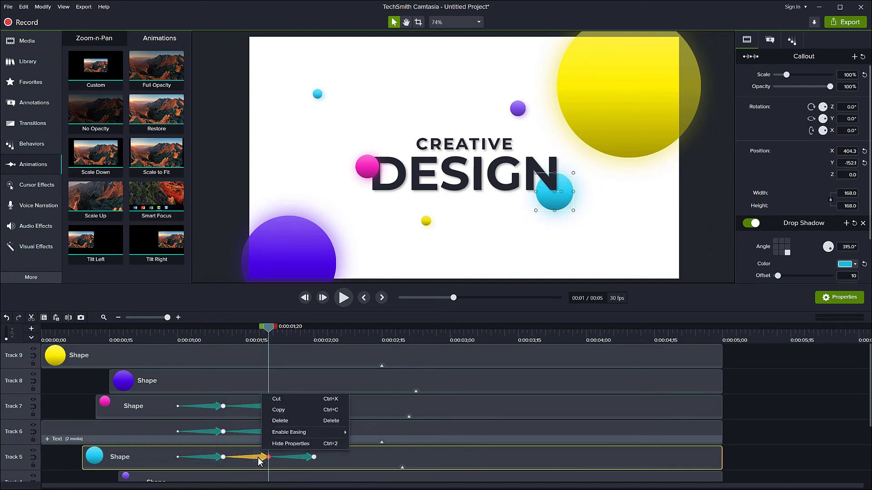
mouse_move(300, 432)
click(379, 444)
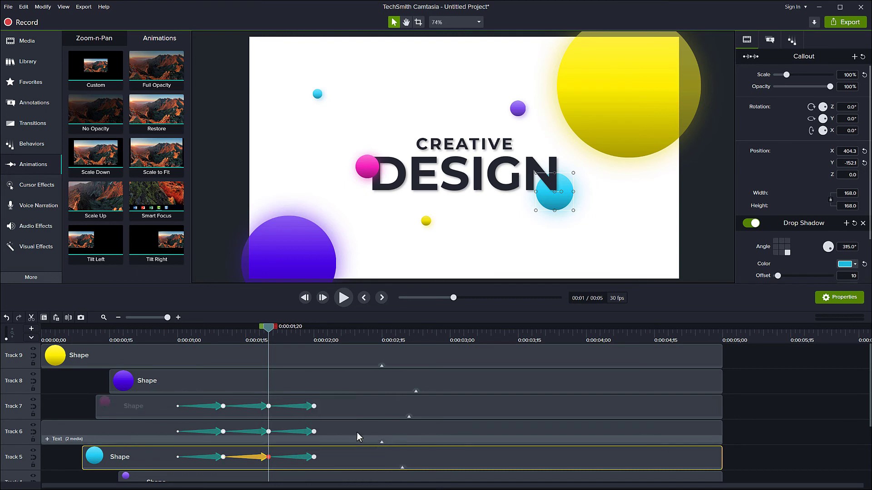
click(177, 331)
key(space)
key(space)
Step: Shift all pink circle, title and cyan circle animations about 6 frames later and play back
click(176, 331)
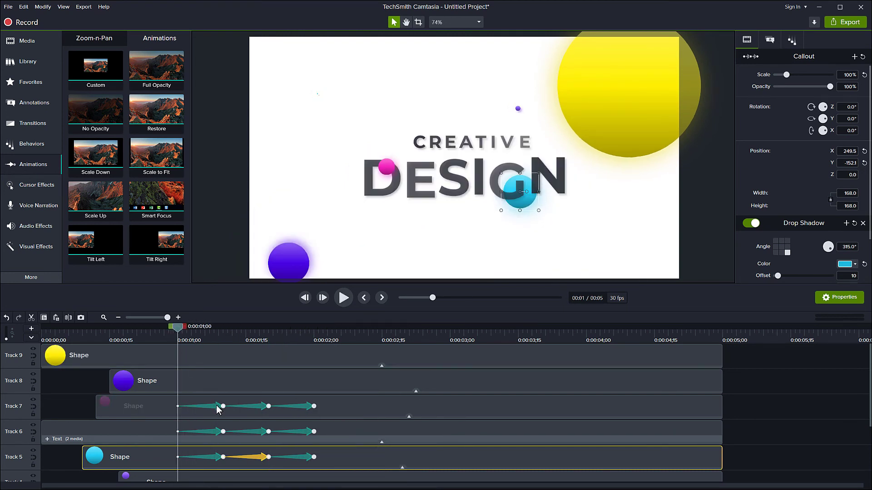
click(218, 409)
ctrl+click(210, 432)
ctrl+click(213, 457)
ctrl+click(256, 456)
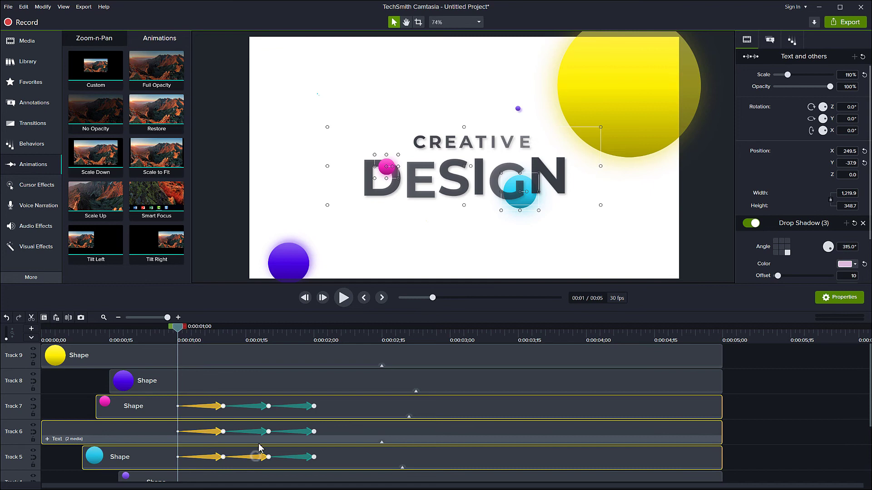
ctrl+click(254, 432)
ctrl+click(254, 406)
ctrl+click(297, 406)
ctrl+click(298, 431)
ctrl+click(297, 457)
drag(257, 411, 298, 410)
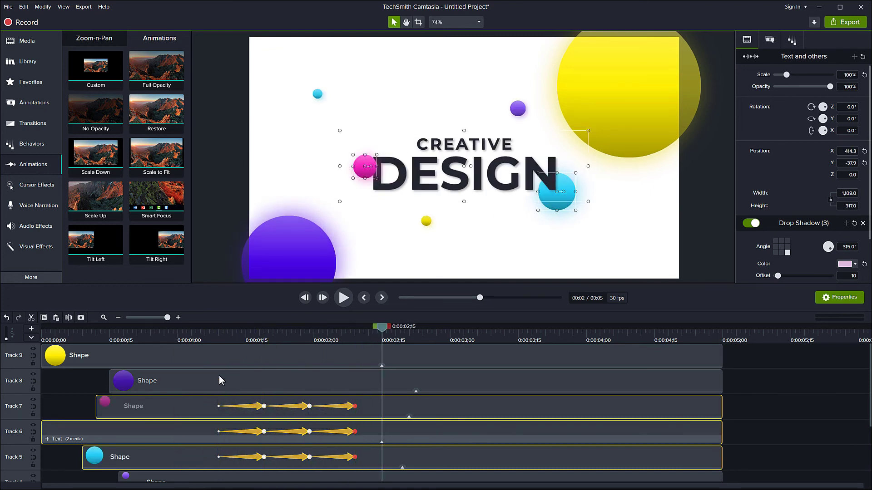
key(space)
key(space)
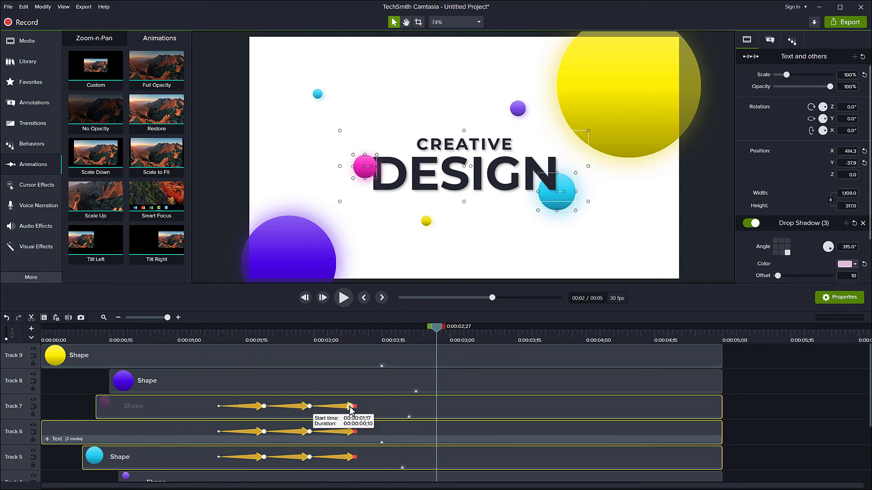
Step: Lengthen the circles' final movements and push all three final movements slightly later
click(350, 411)
ctrl+click(345, 457)
drag(355, 456, 378, 456)
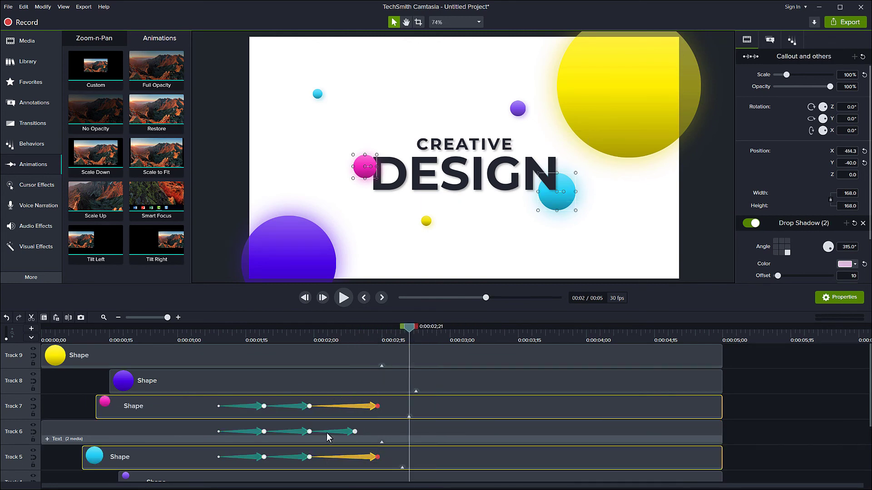
click(329, 432)
ctrl+click(332, 407)
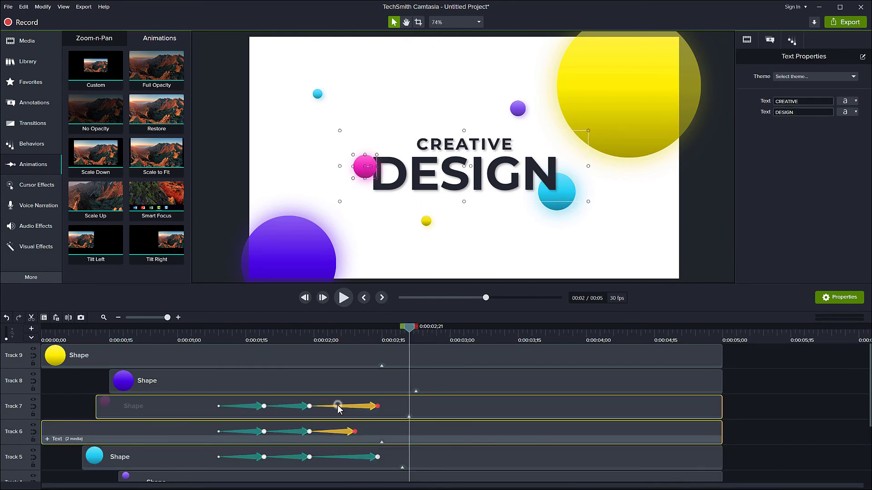
ctrl+click(341, 457)
drag(331, 408, 340, 407)
Step: Shift the three middle movements later in time and return to the timeline start
click(305, 406)
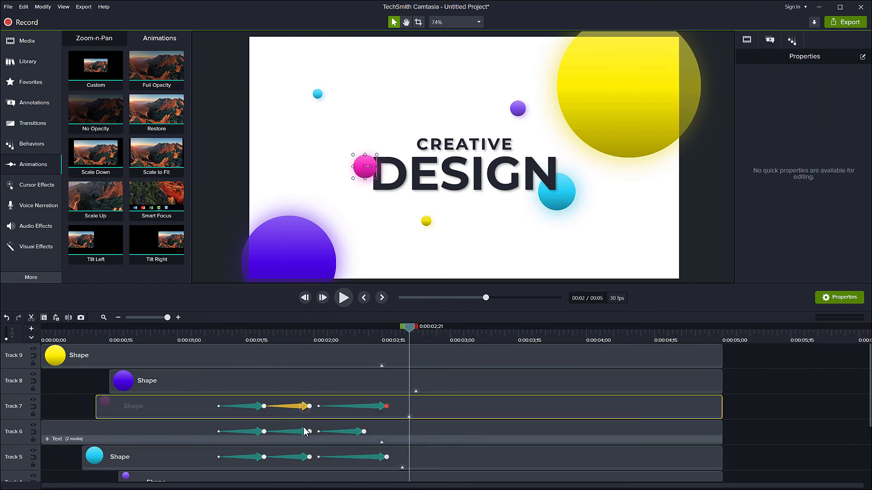
ctrl+click(305, 432)
ctrl+click(302, 457)
drag(309, 456, 317, 450)
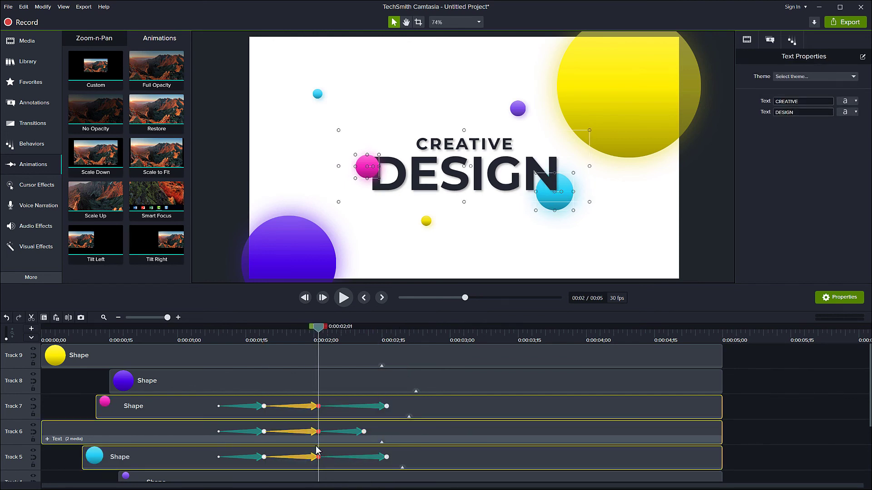
key(ctrl+Home)
key(space)
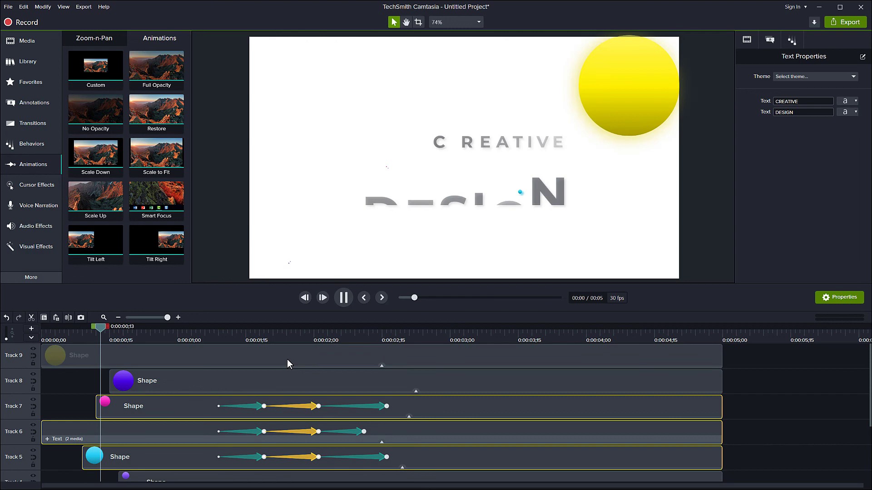